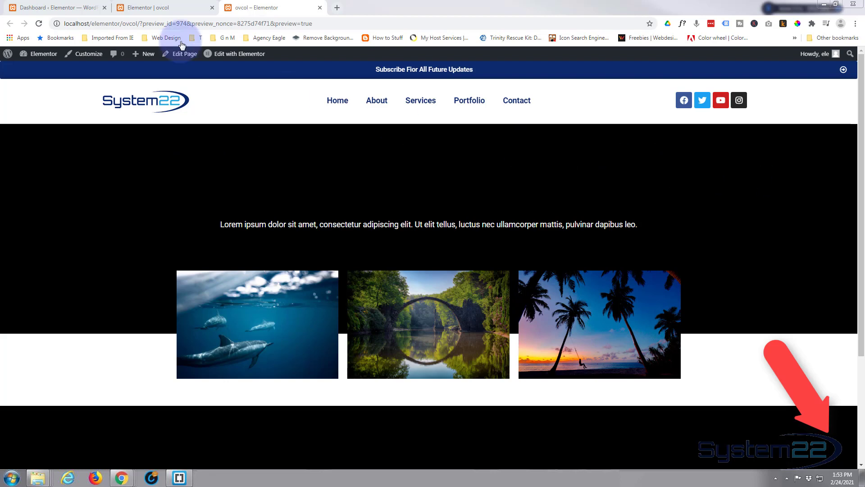
# Delete the old image gallery section and add a new section holding an Image widget
pyautogui.click(173, 8)
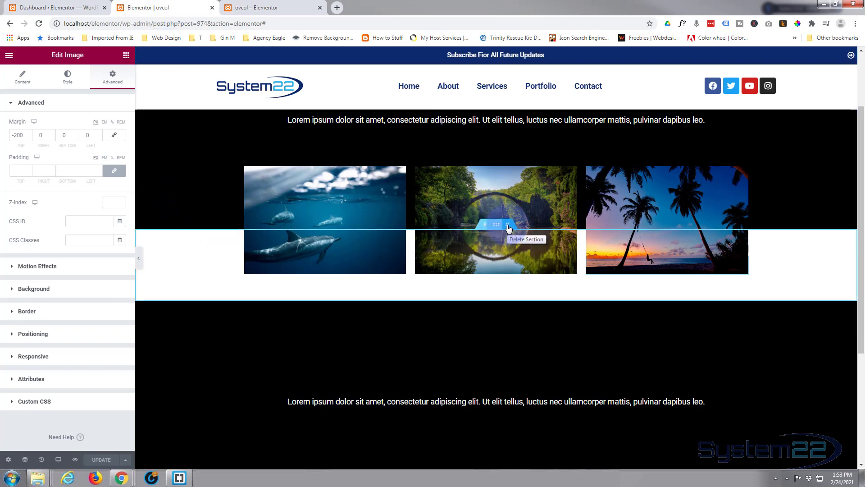
pyautogui.click(509, 229)
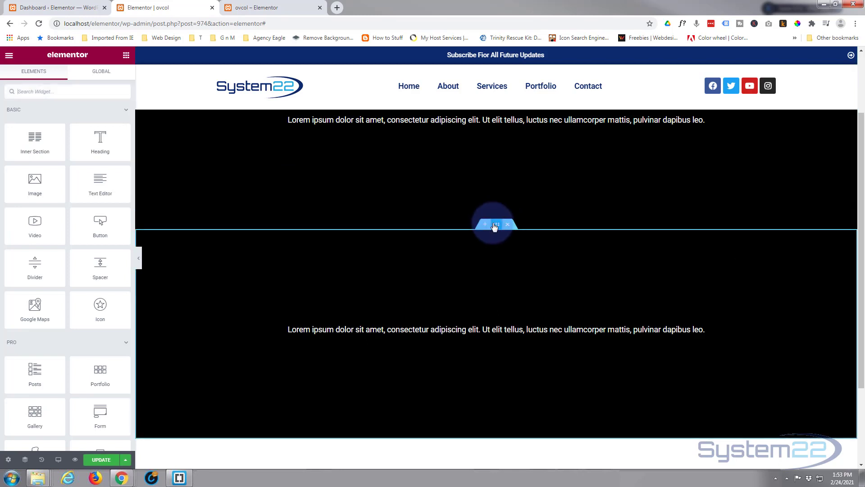
pyautogui.click(485, 224)
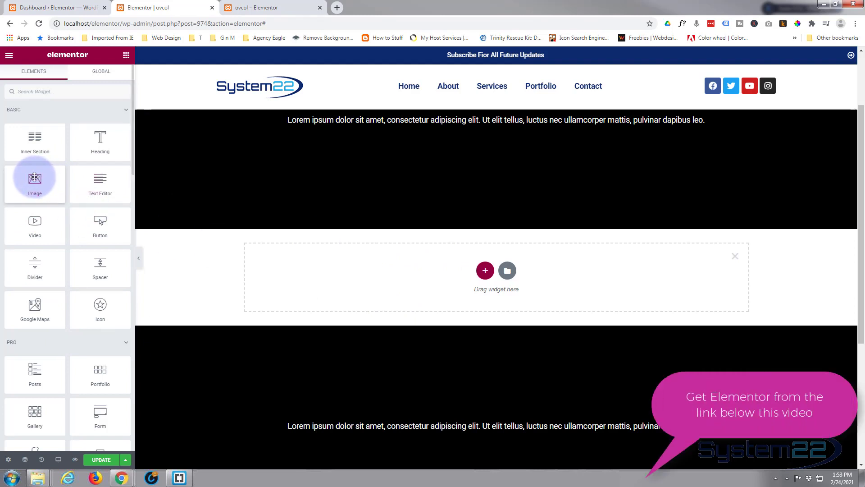
pyautogui.moveTo(42, 175); pyautogui.dragTo(435, 285)
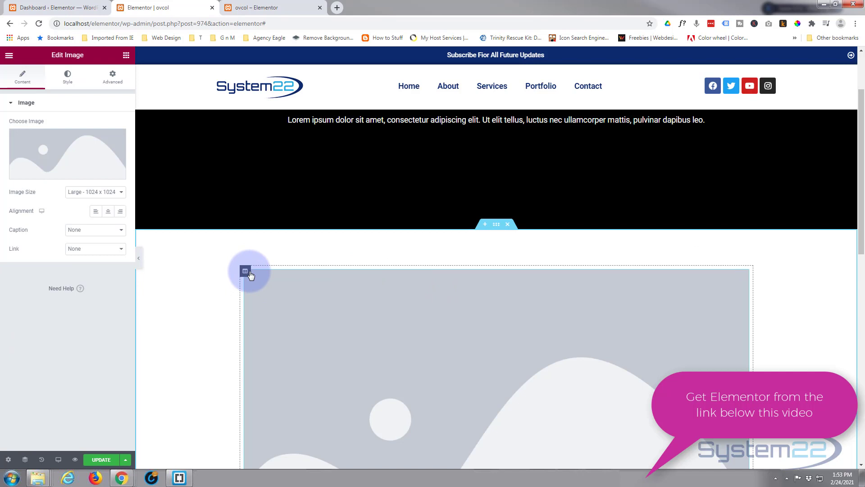
# Add two more columns beside the image column, giving three columns in the row
pyautogui.rightClick(245, 271)
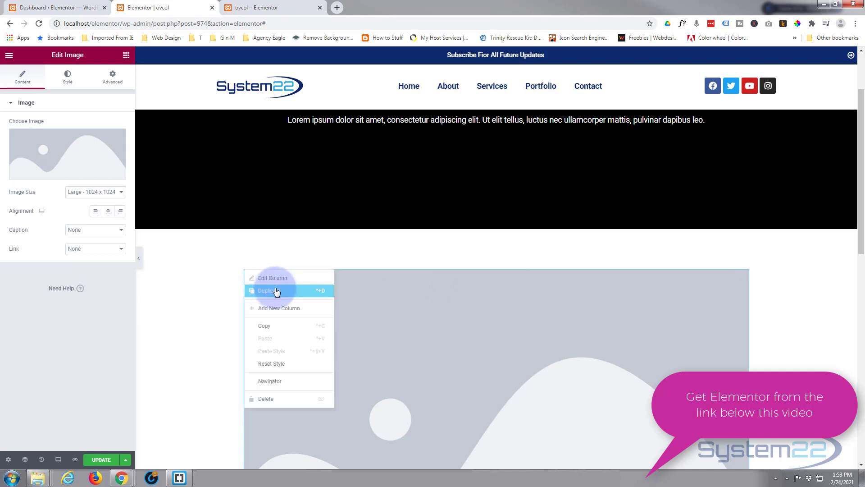
pyautogui.click(290, 310)
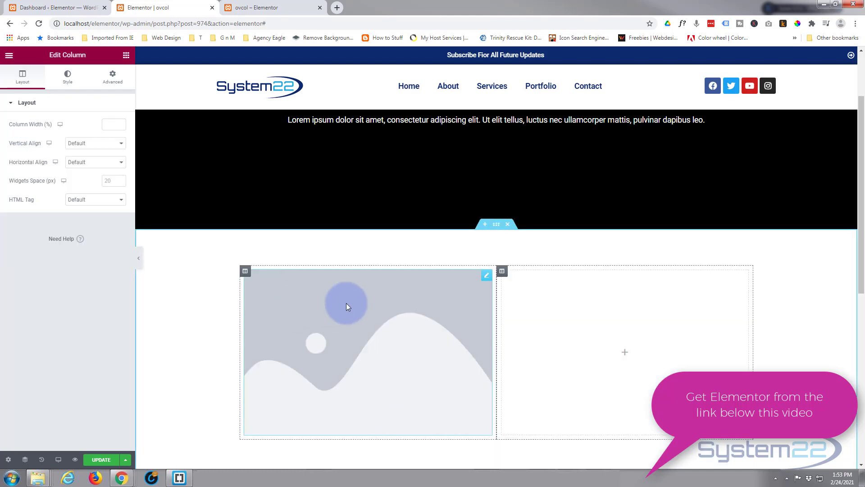
pyautogui.rightClick(503, 275)
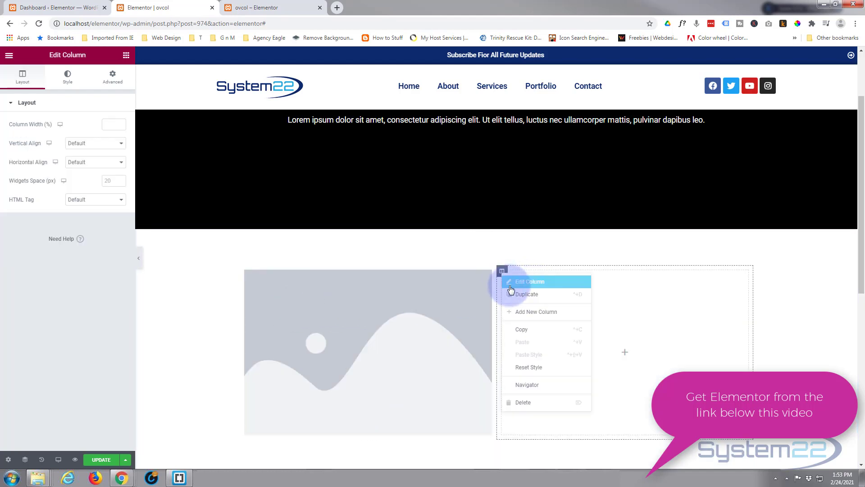
pyautogui.click(525, 317)
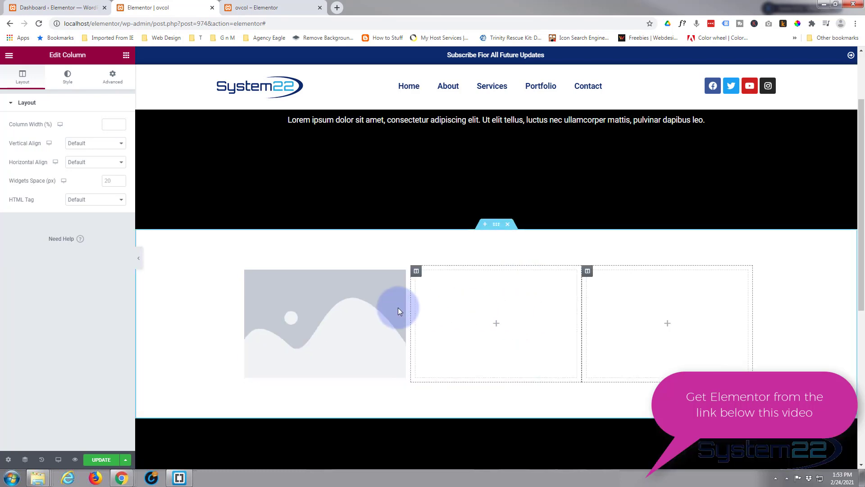
# Replace the first column's placeholder image with the dolphin photo from the Media Library
pyautogui.click(346, 297)
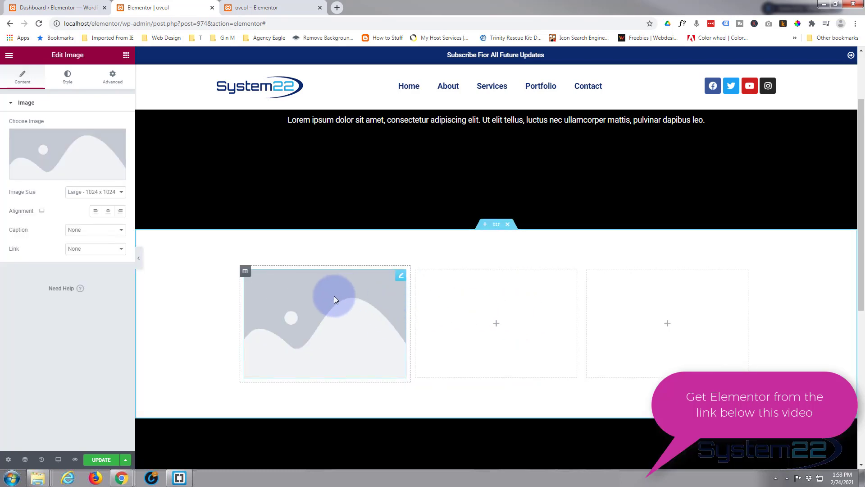
pyautogui.click(77, 169)
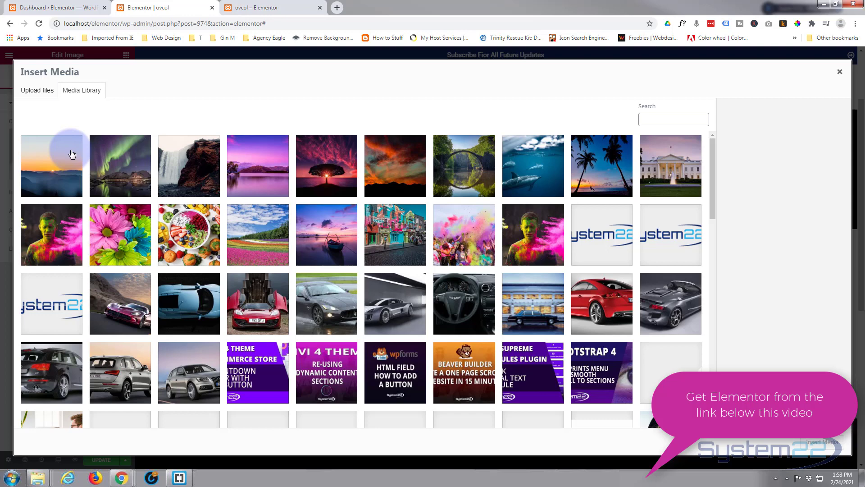
pyautogui.click(526, 173)
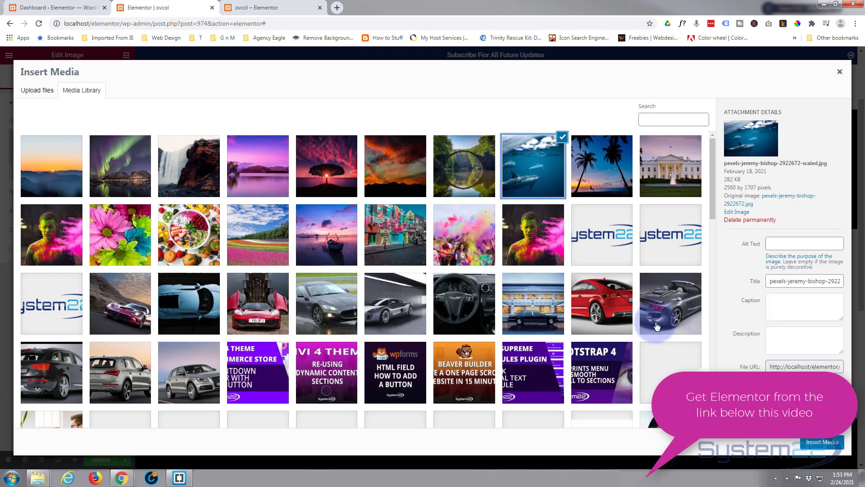
pyautogui.click(821, 444)
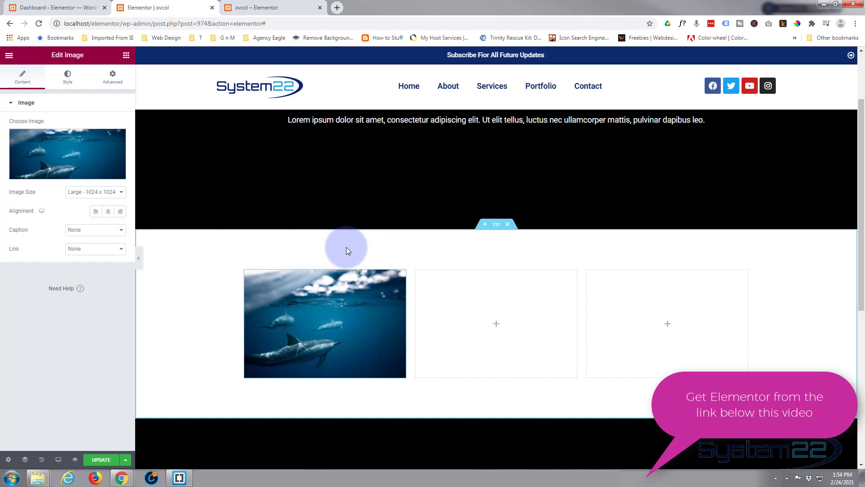
# Set the section's unlinked padding to 50 px top and bottom, 0 left and right
pyautogui.click(495, 230)
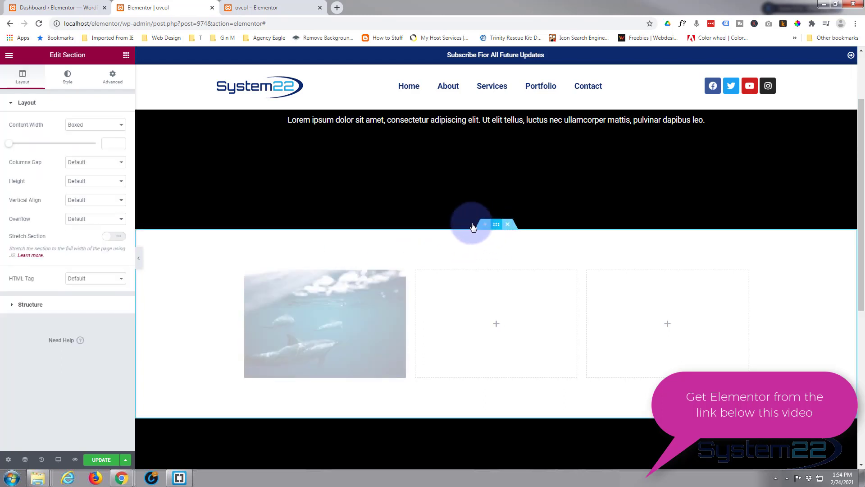
pyautogui.click(112, 81)
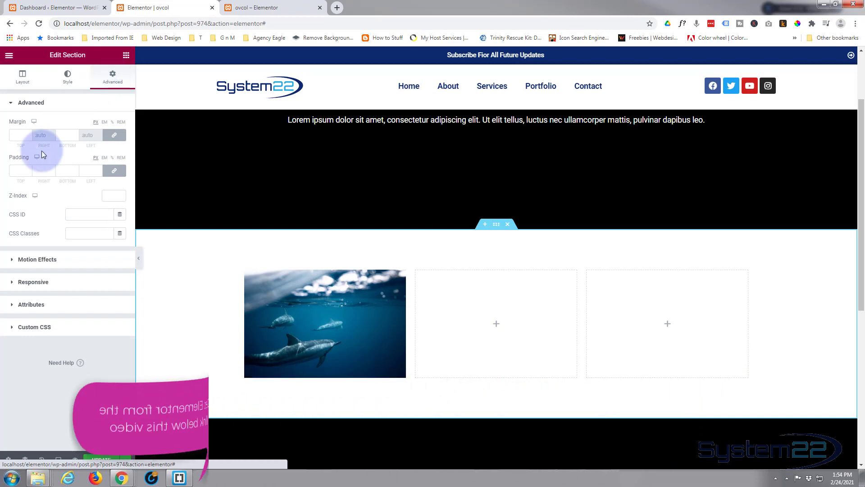
pyautogui.click(114, 170)
pyautogui.click(19, 172)
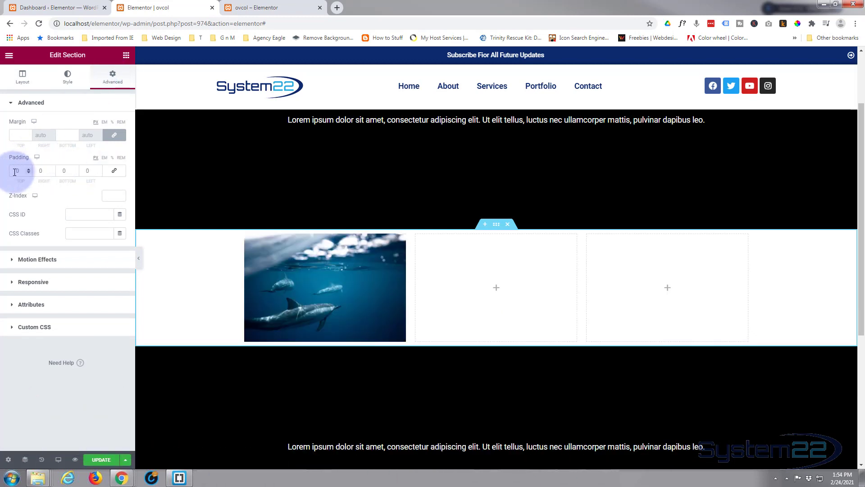
pyautogui.click(16, 171)
pyautogui.click(90, 172)
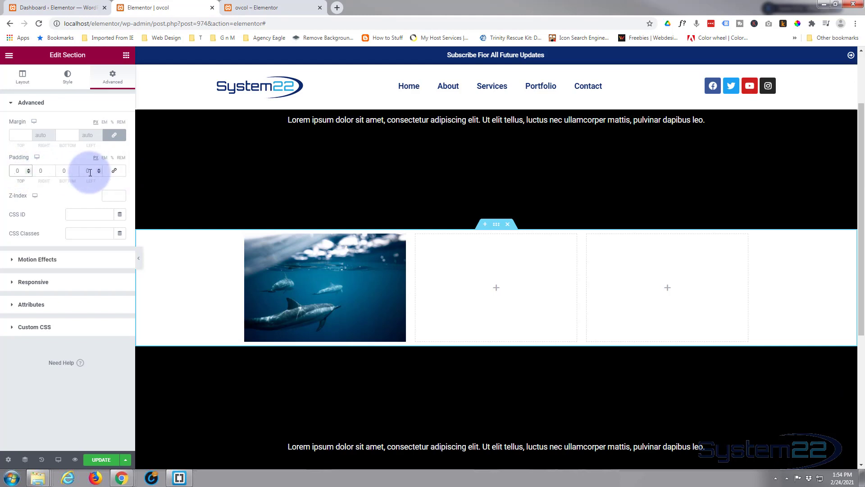
pyautogui.write('50')
pyautogui.click(55, 172)
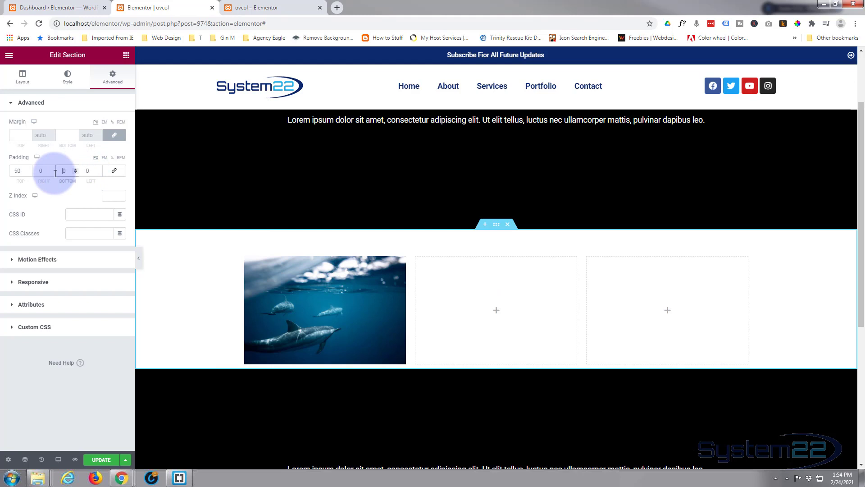
pyautogui.write('50')
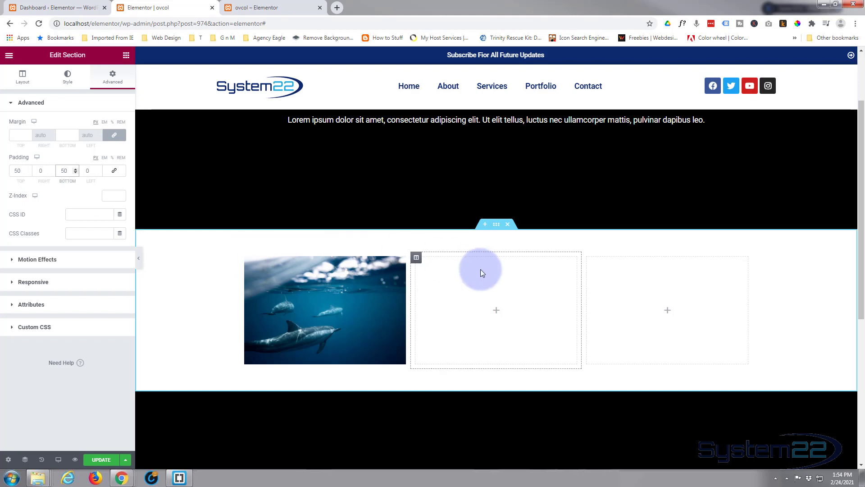
pyautogui.moveTo(400, 264)
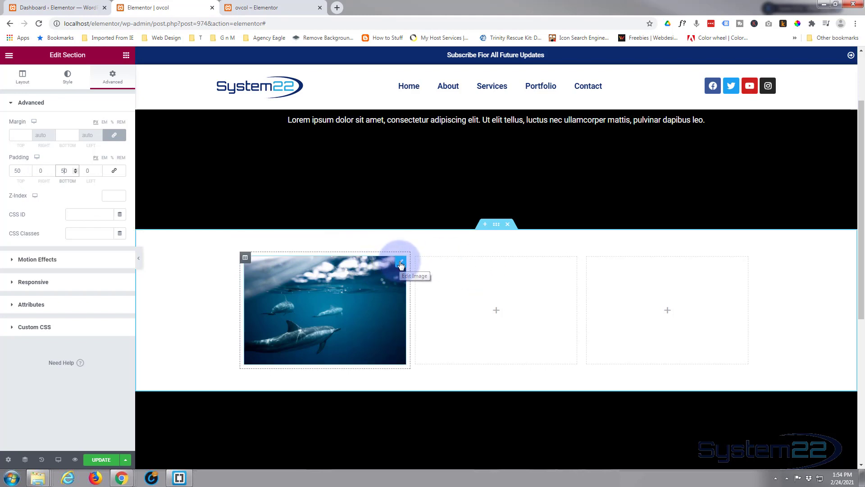
# Unlink the dolphin image's margins and set its top margin to -200 px
pyautogui.click(400, 264)
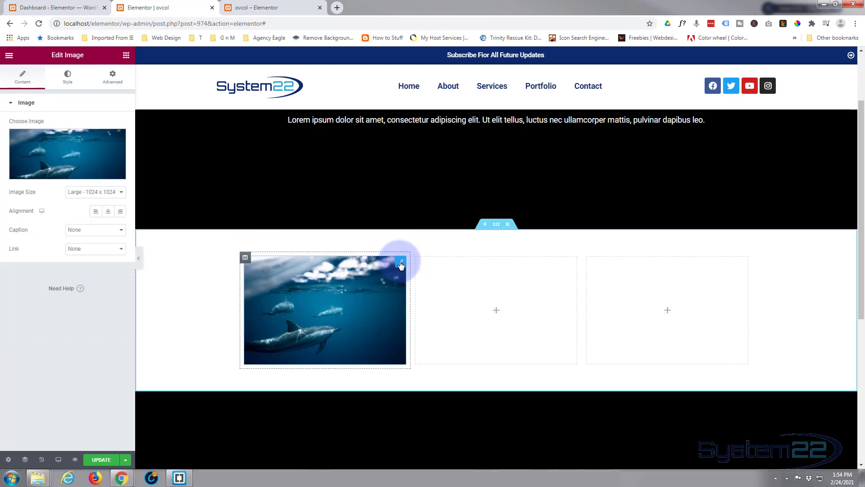
pyautogui.click(119, 79)
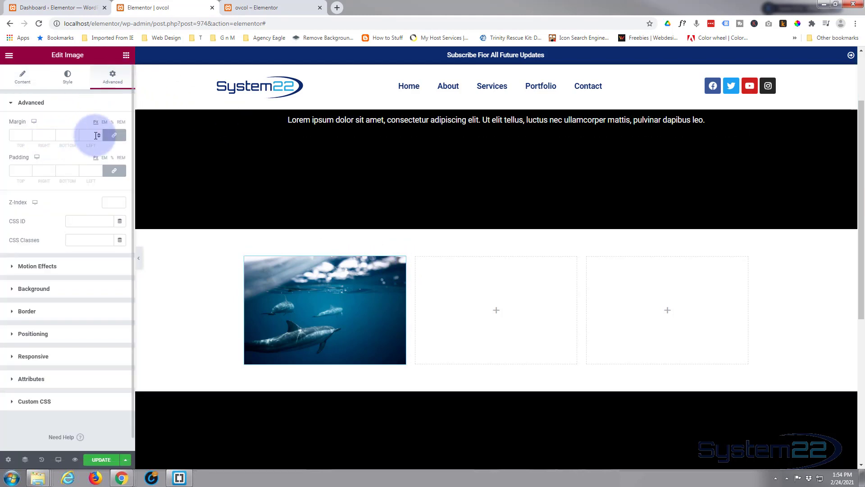
pyautogui.click(119, 136)
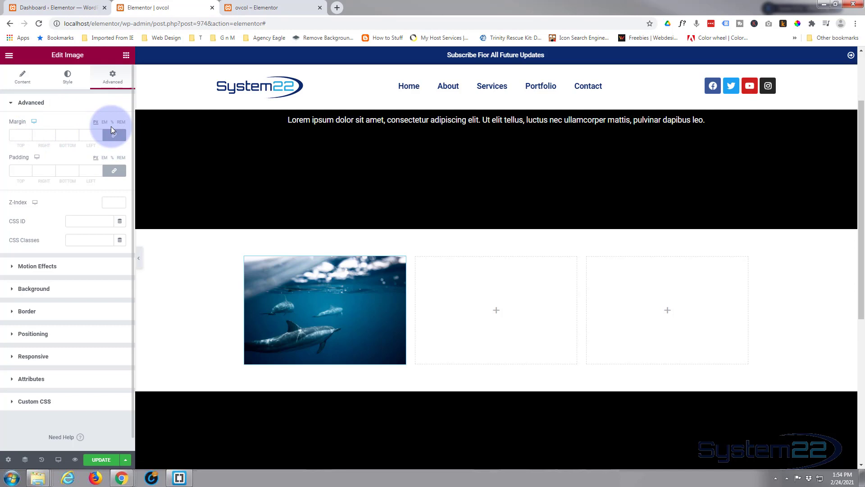
pyautogui.click(119, 136)
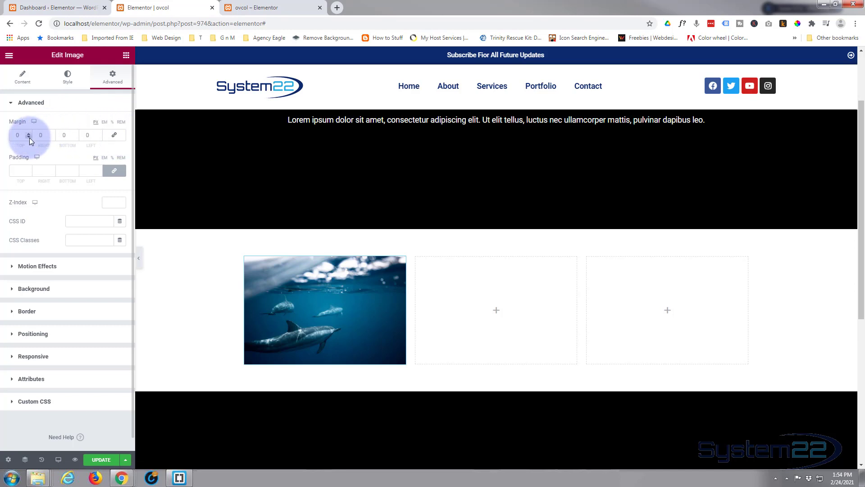
pyautogui.click(27, 137)
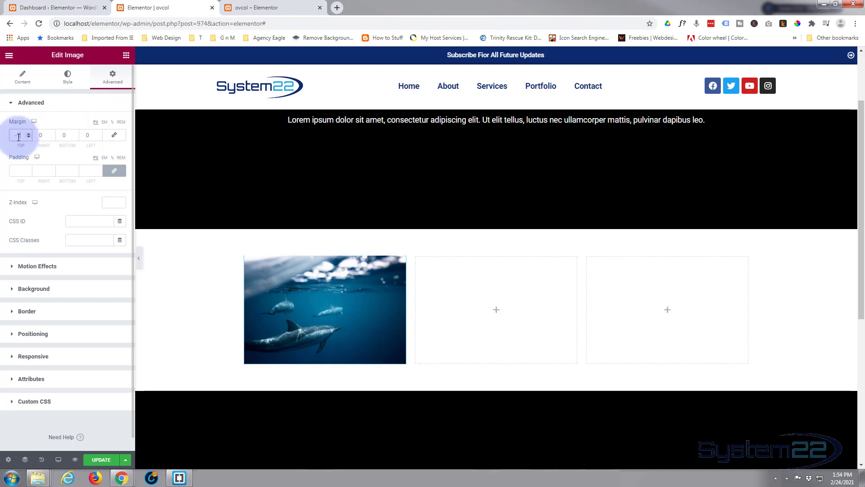
pyautogui.moveTo(19, 136); pyautogui.dragTo(23, 135)
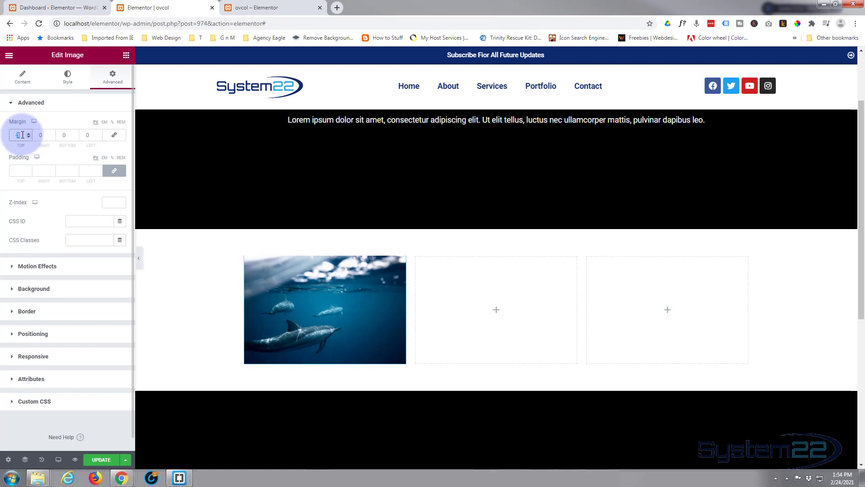
pyautogui.write('-200')
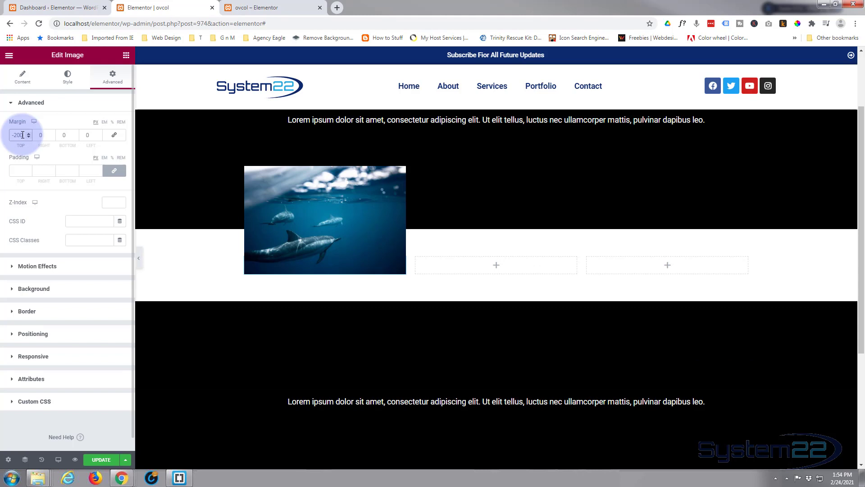
# Duplicate the dolphin image twice, moving the copies into the second and third columns
pyautogui.rightClick(399, 261)
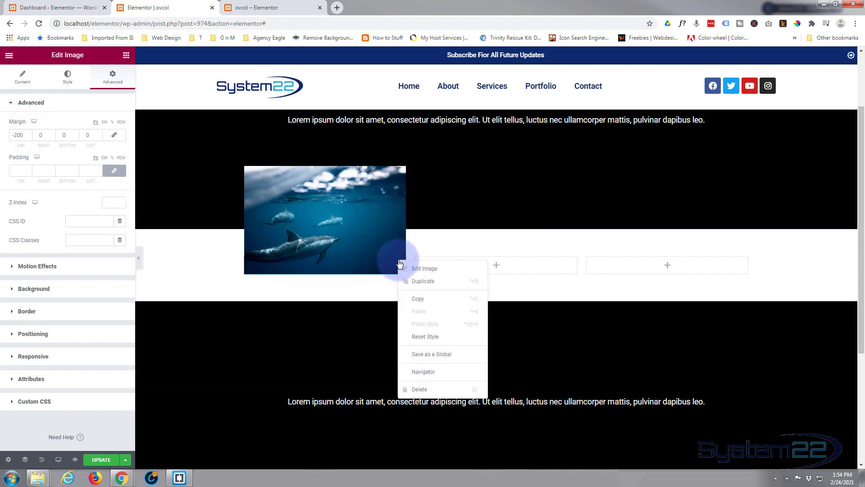
pyautogui.click(415, 283)
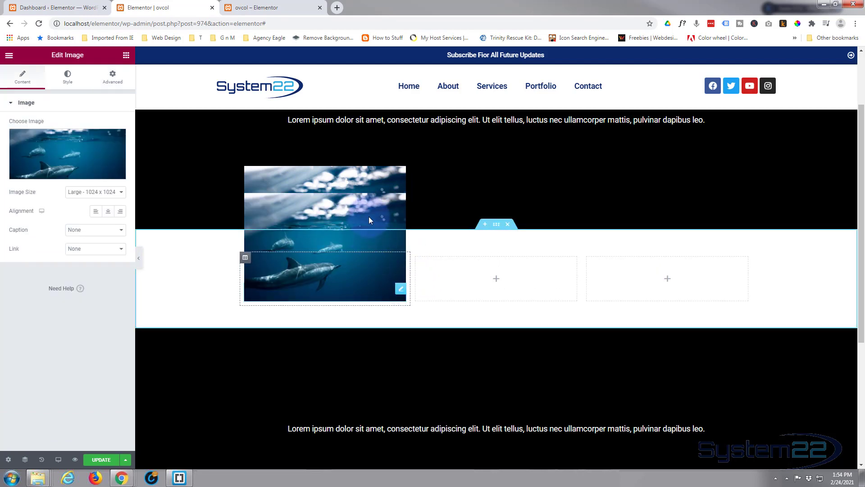
pyautogui.moveTo(401, 289); pyautogui.dragTo(504, 266)
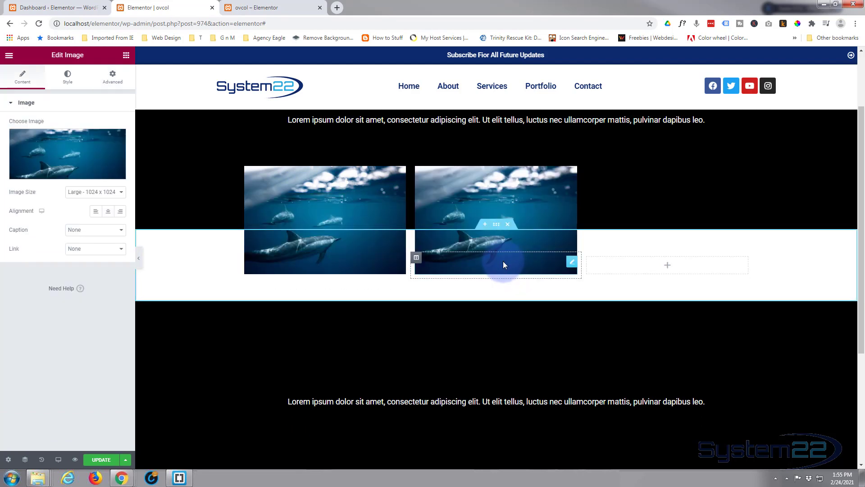
pyautogui.rightClick(572, 264)
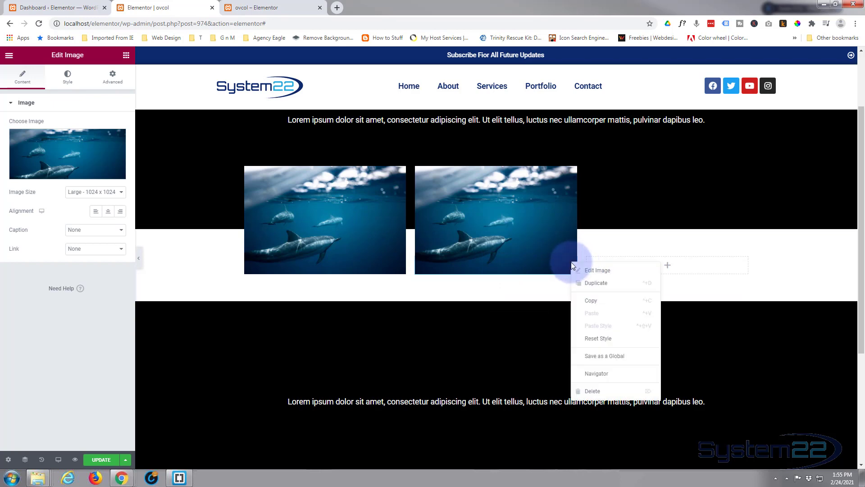
pyautogui.click(594, 284)
pyautogui.click(573, 290)
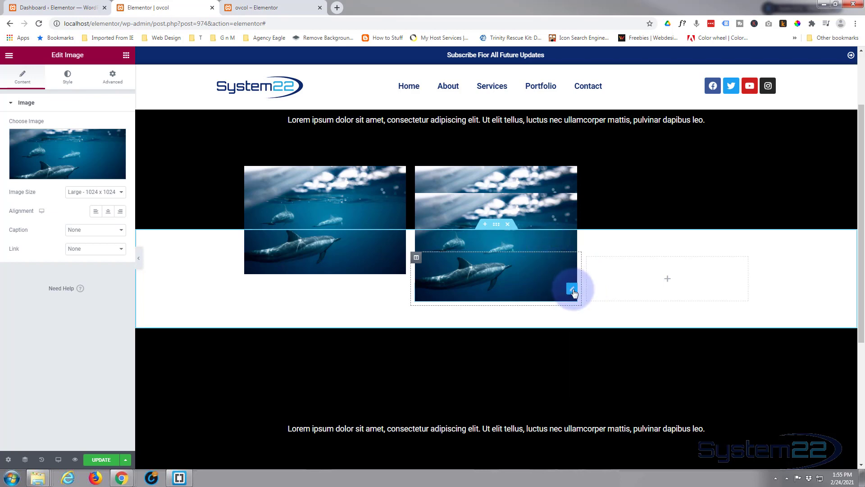
pyautogui.moveTo(574, 292); pyautogui.dragTo(669, 266)
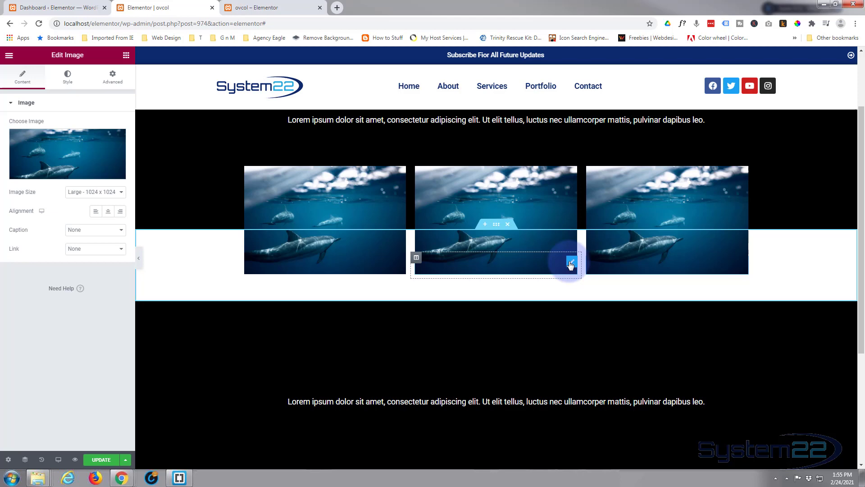
# Swap the middle column's image for the arched-bridge photo
pyautogui.click(100, 167)
pyautogui.click(464, 193)
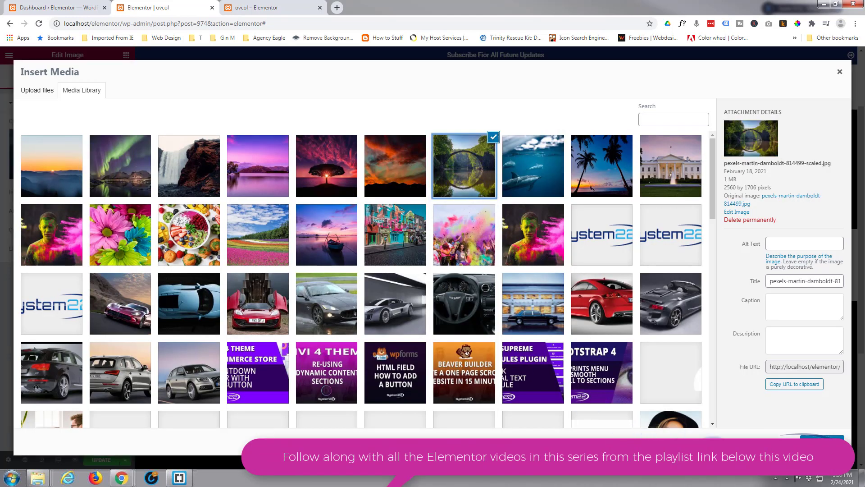
pyautogui.click(822, 441)
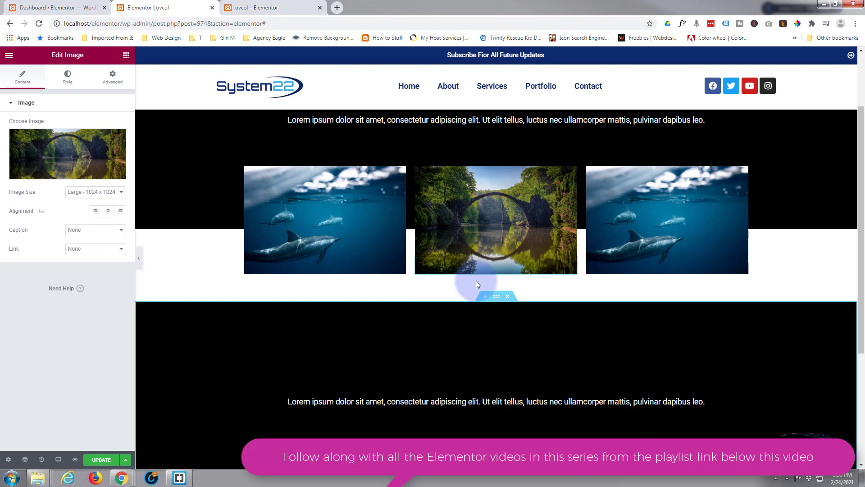
# Swap the right column's image for the palm-tree sunset photo
pyautogui.click(744, 263)
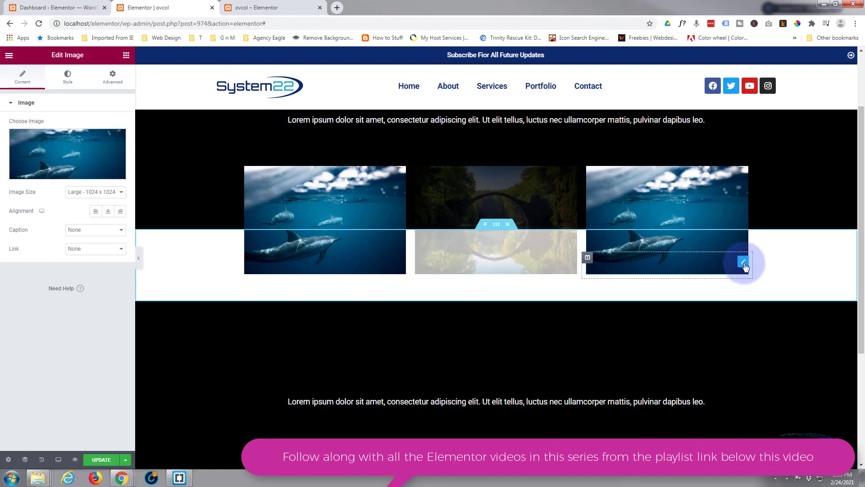
pyautogui.click(73, 163)
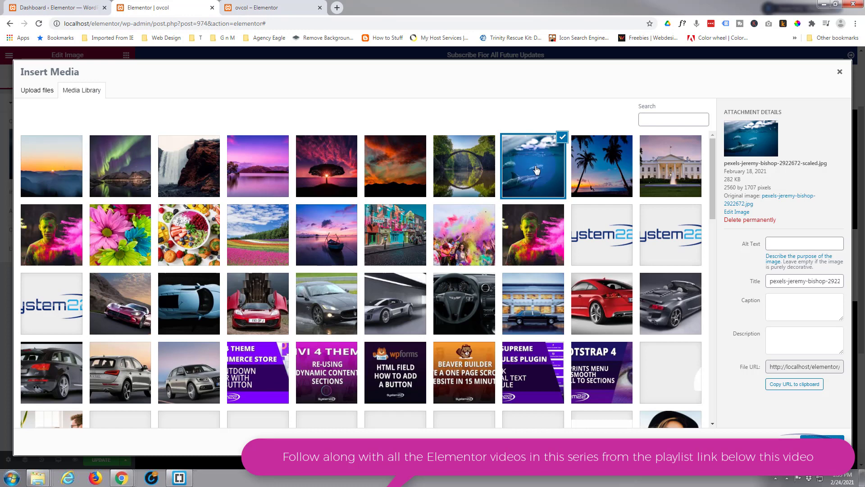
pyautogui.click(595, 180)
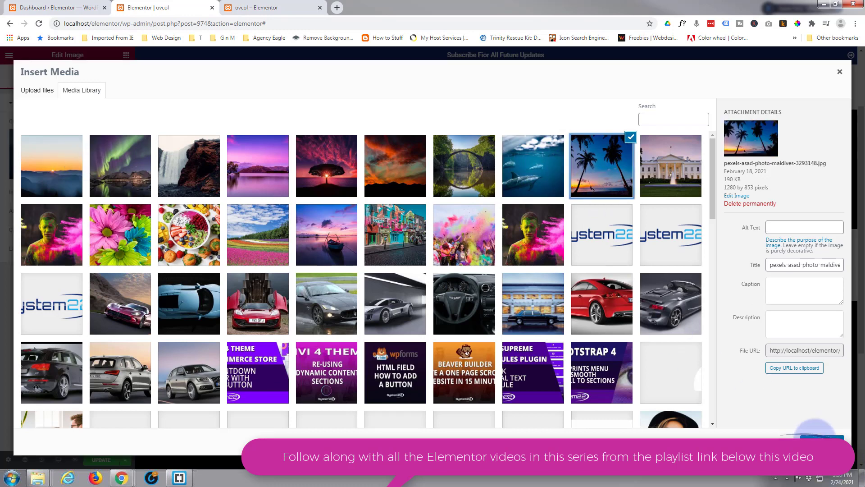
pyautogui.click(814, 436)
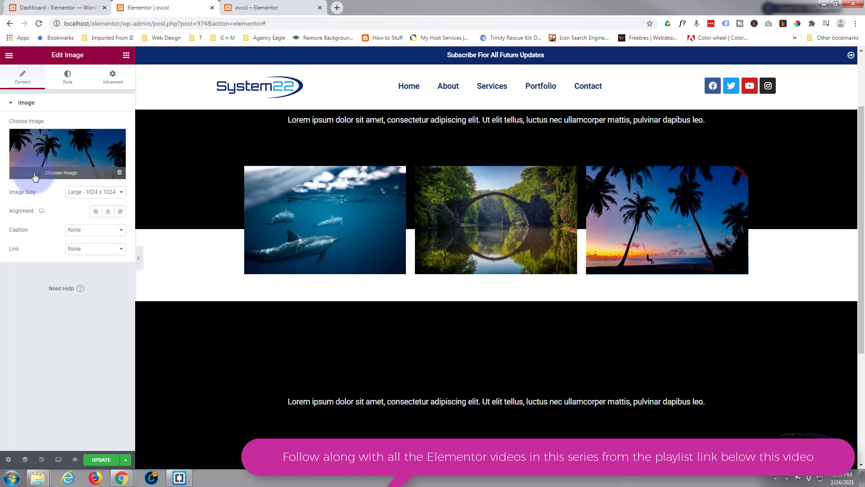
# Add an Image widget beneath the dolphin image and fill it with the mountain-sunset photo
pyautogui.click(126, 57)
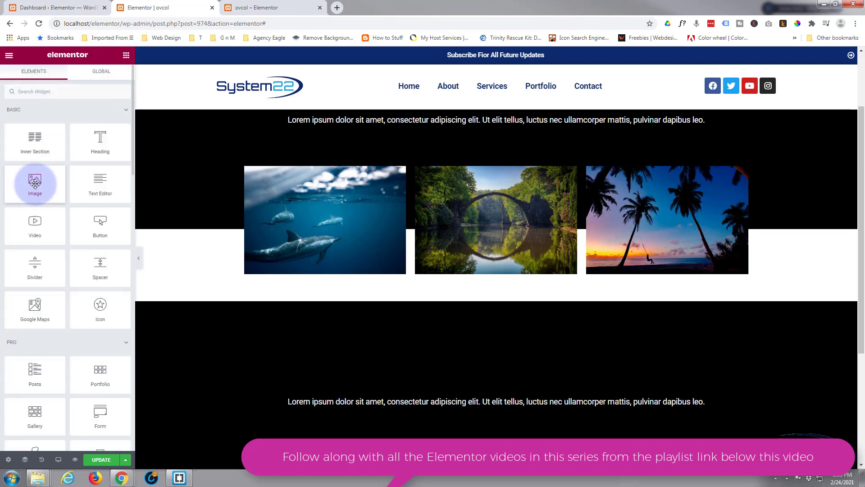
pyautogui.moveTo(34, 183); pyautogui.dragTo(304, 277)
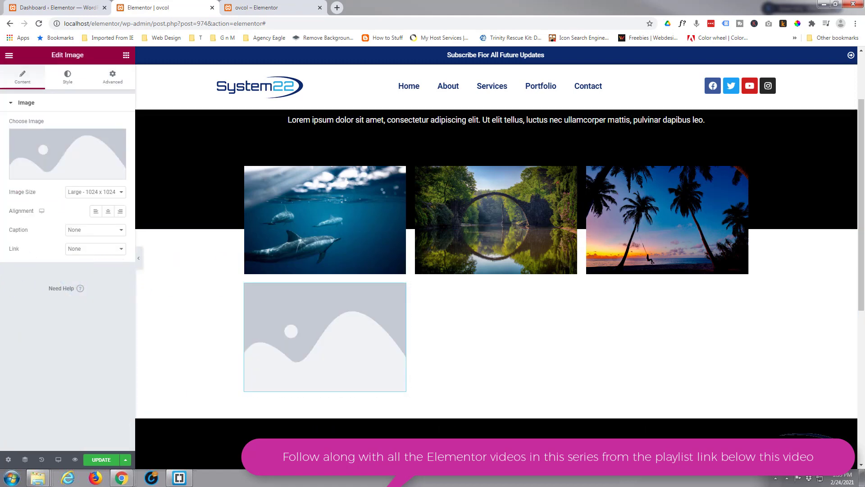
pyautogui.click(47, 152)
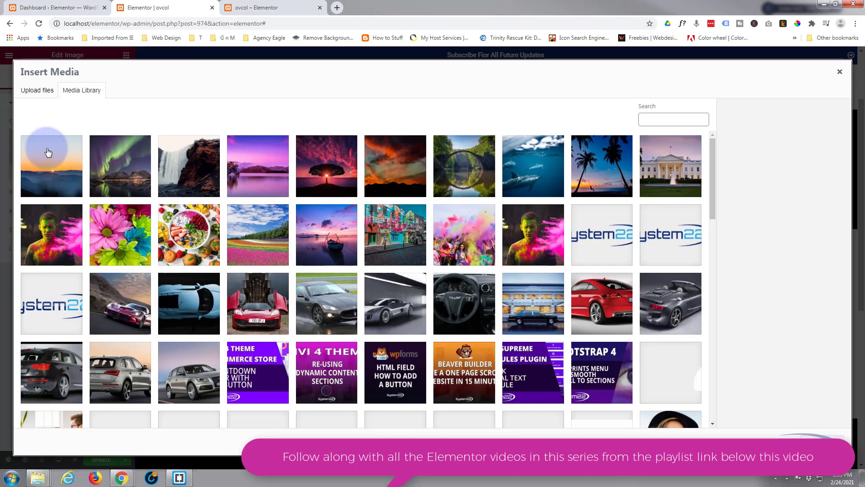
pyautogui.click(48, 153)
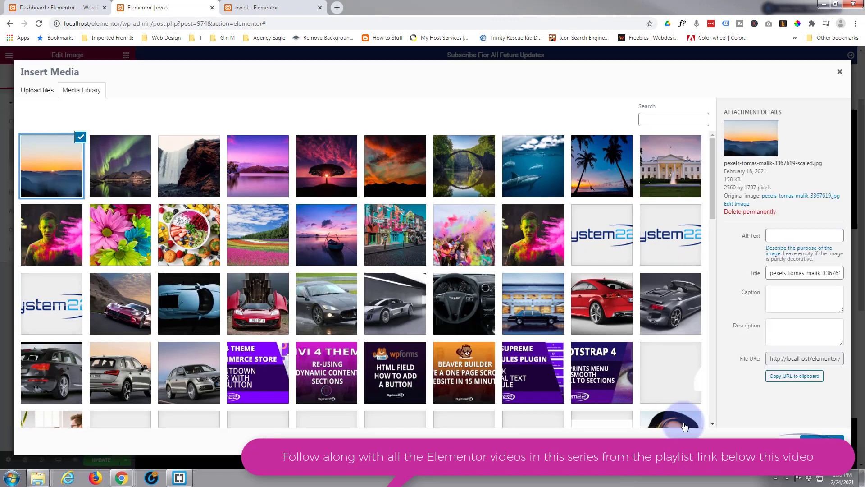
pyautogui.click(824, 439)
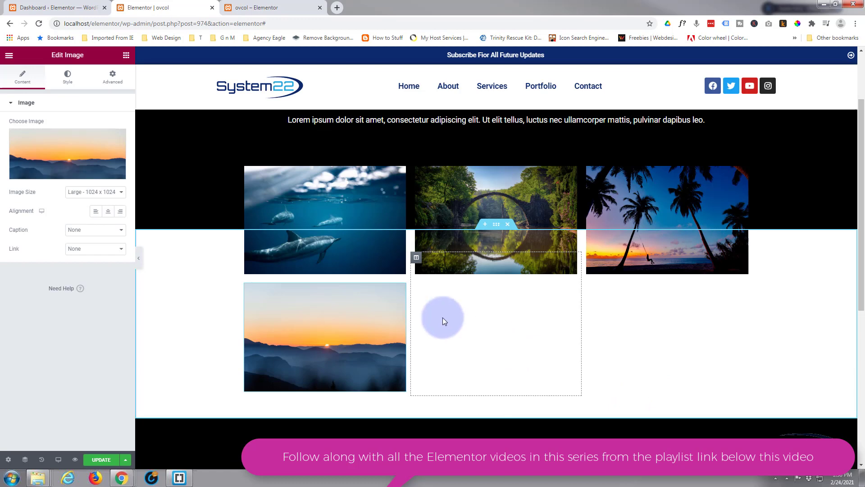
# Give the sunset image an unlinked bottom margin of -200 and a z-index of 22
pyautogui.click(114, 79)
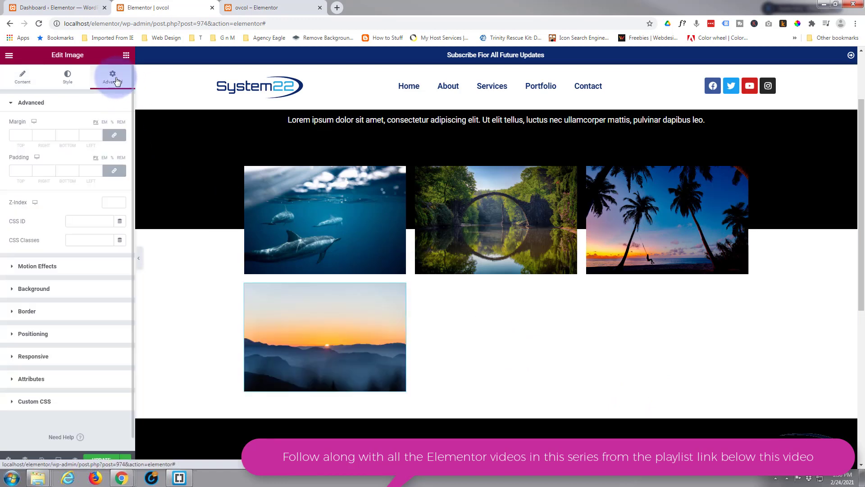
pyautogui.click(115, 136)
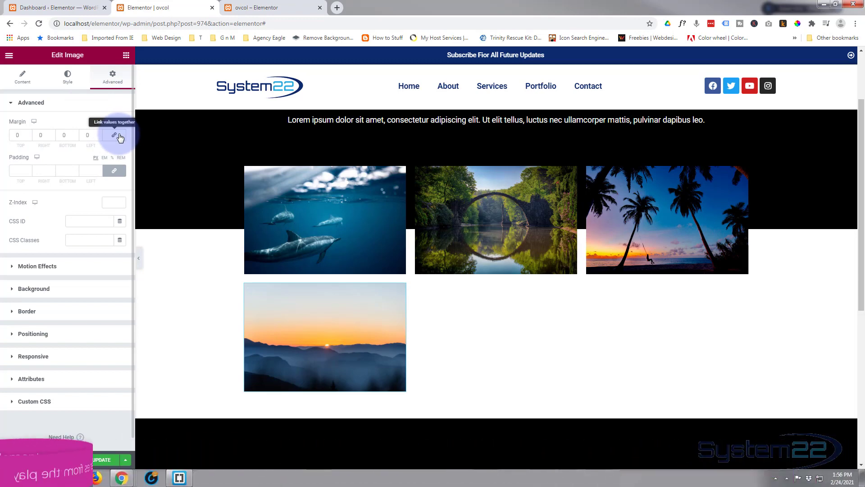
pyautogui.click(68, 134)
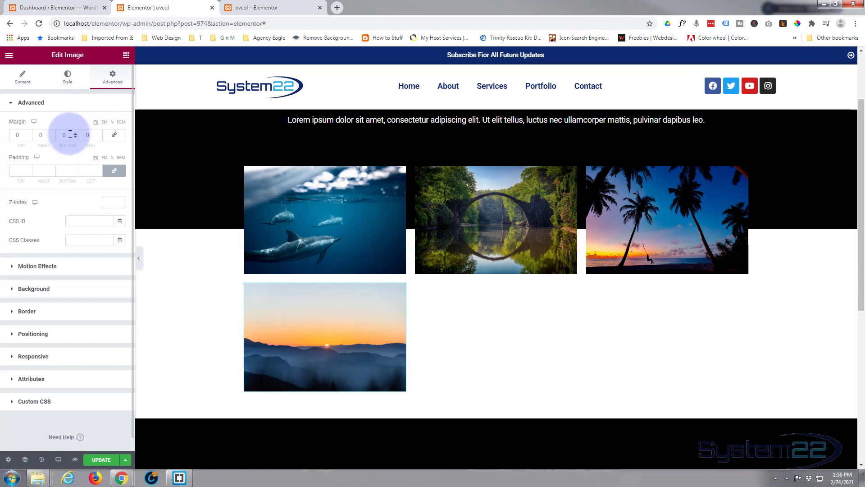
pyautogui.click(76, 137)
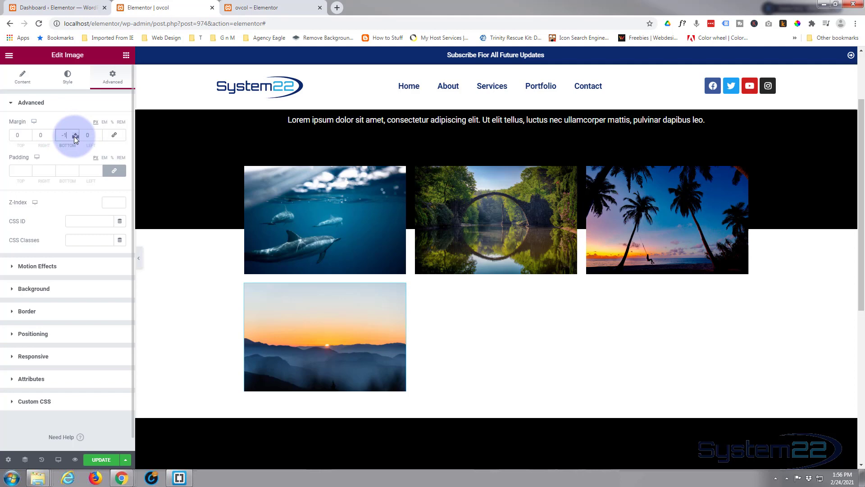
pyautogui.click(75, 137)
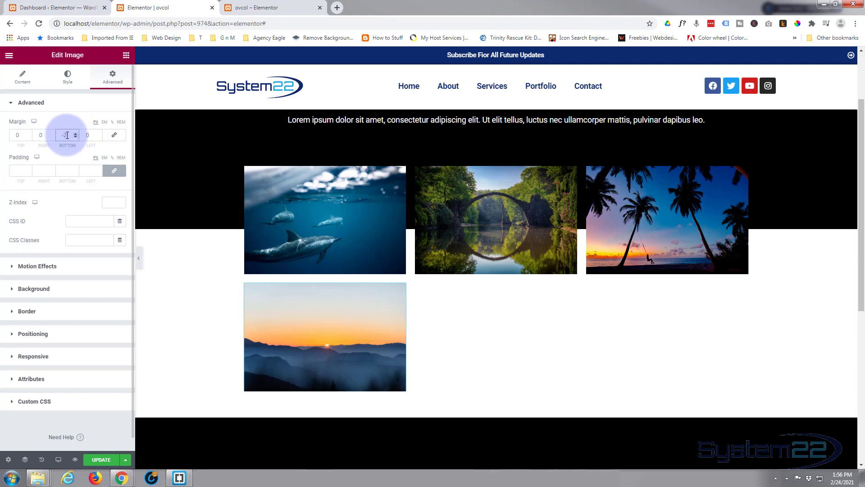
pyautogui.write('00')
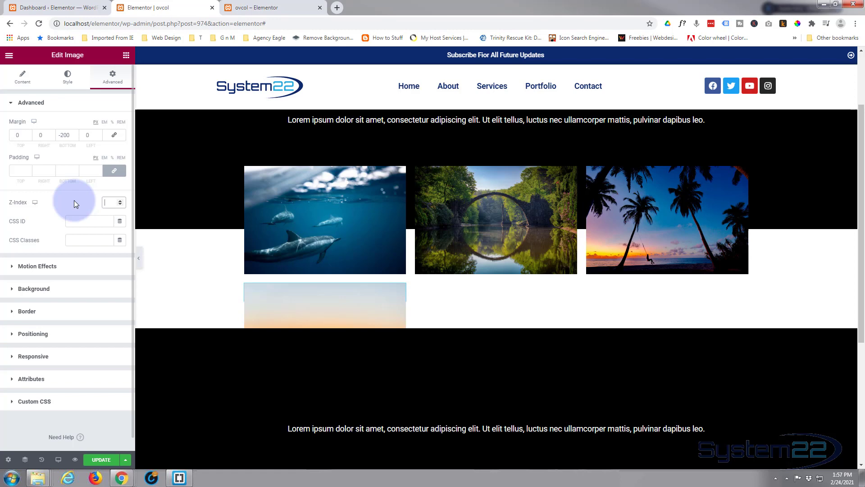
pyautogui.write('22')
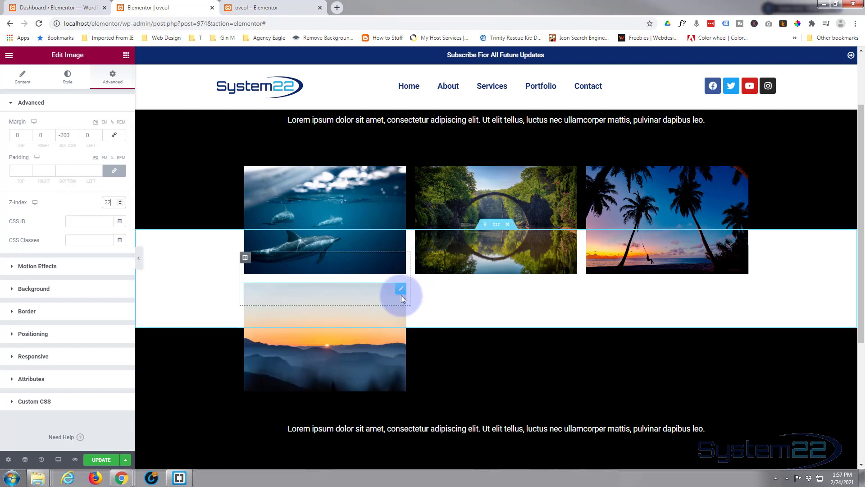
# Duplicate the sunset image into the middle column's second row and swap in the aurora photo
pyautogui.rightClick(401, 293)
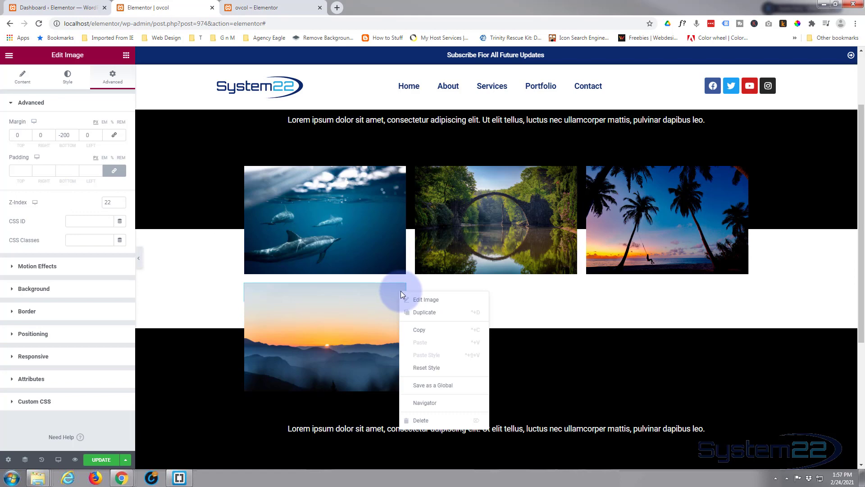
pyautogui.click(427, 312)
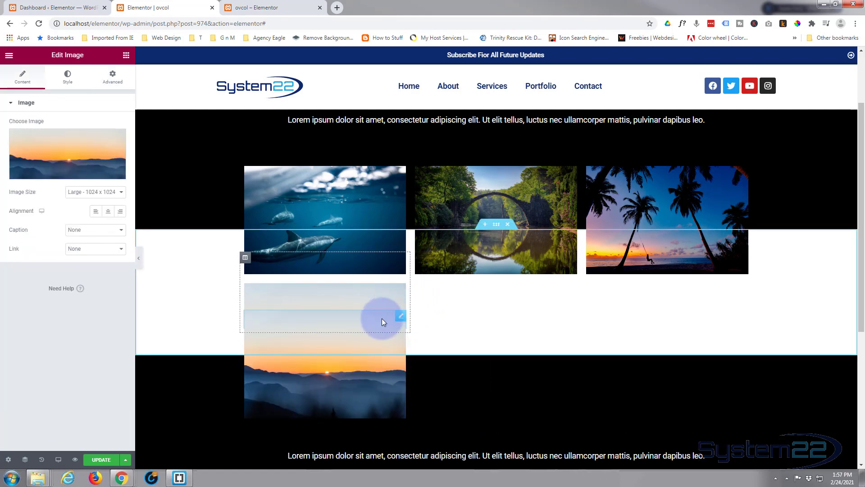
pyautogui.moveTo(401, 319); pyautogui.dragTo(491, 300)
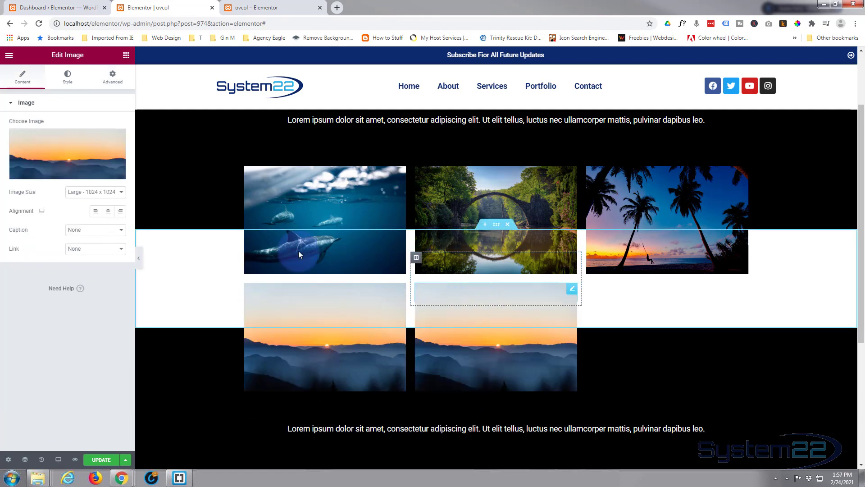
pyautogui.click(86, 155)
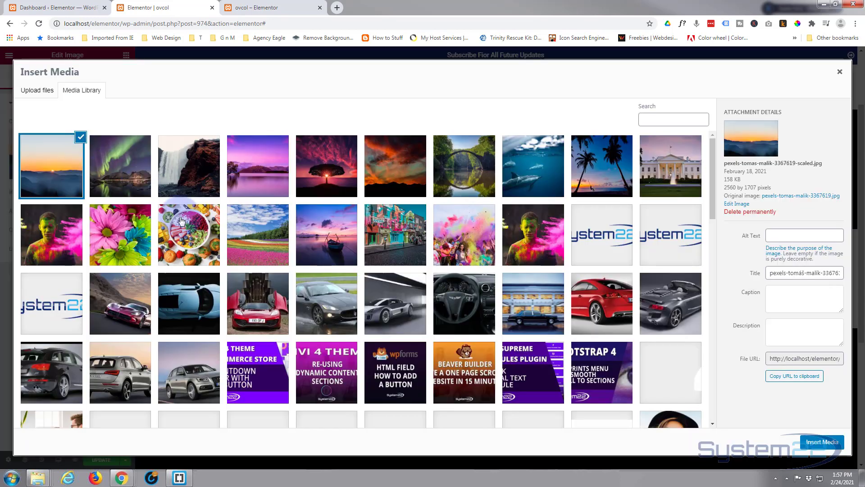
pyautogui.click(135, 176)
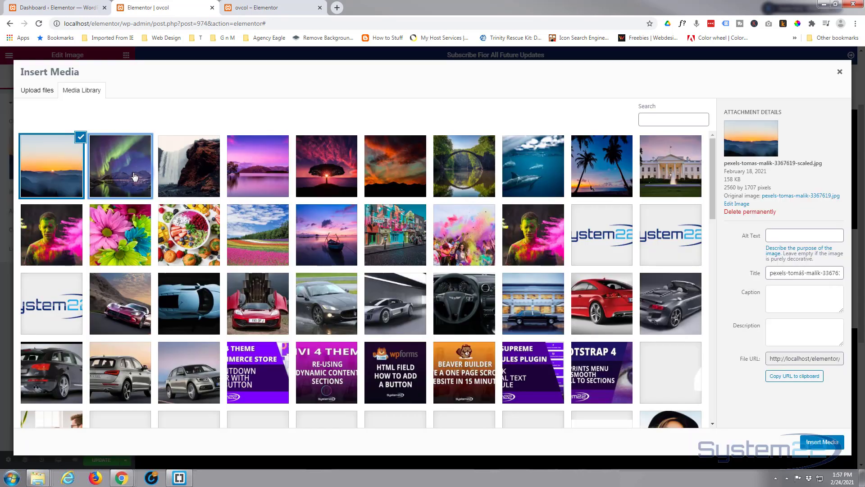
pyautogui.click(822, 442)
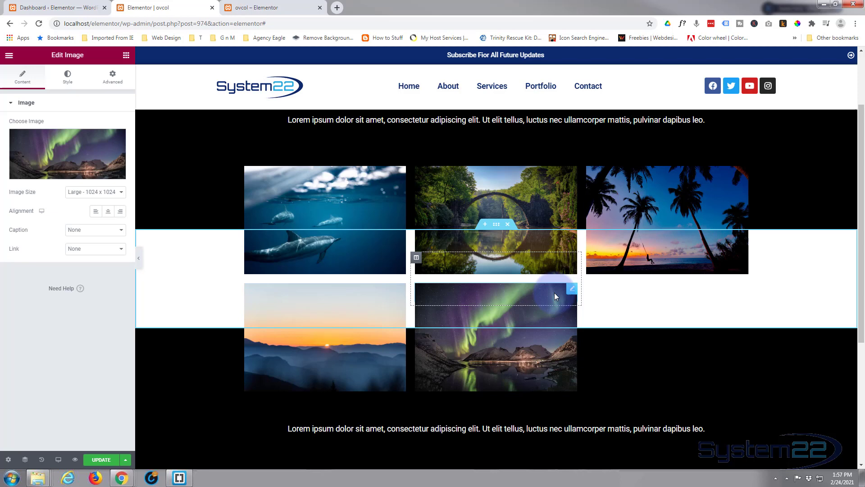
# Place a copy of the aurora image under the palm trees and replace it with the purple lake picture
pyautogui.rightClick(572, 291)
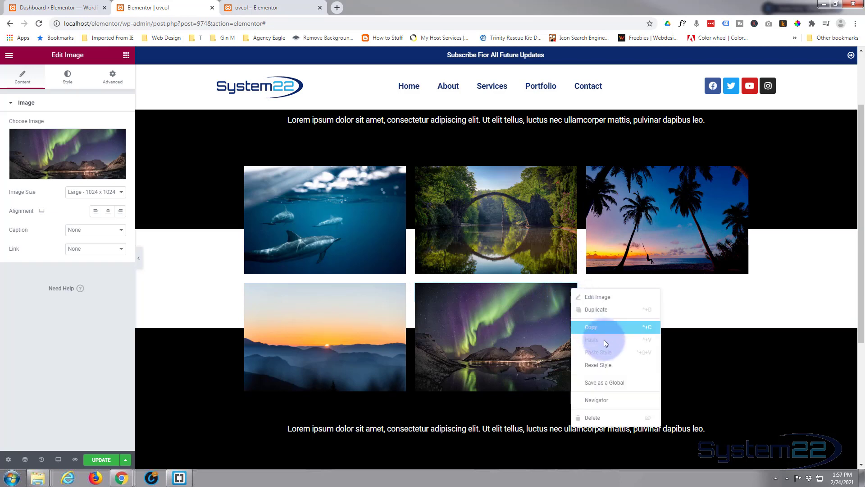
pyautogui.moveTo(534, 304); pyautogui.dragTo(660, 306)
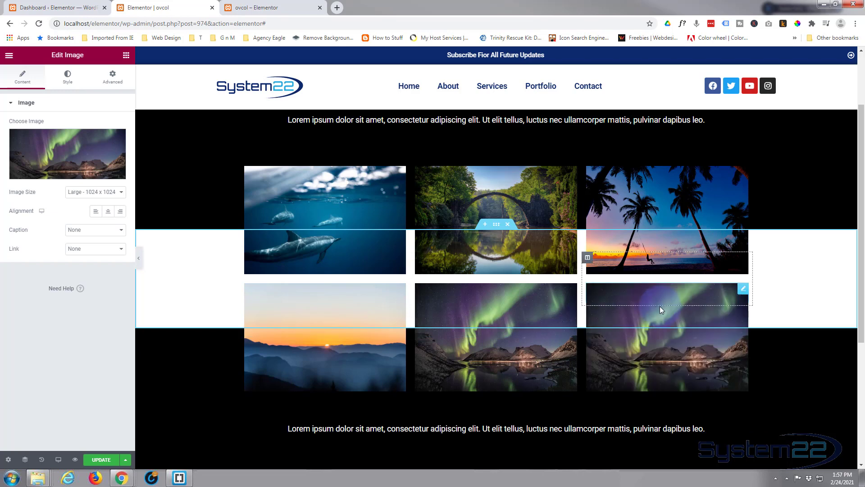
pyautogui.click(90, 164)
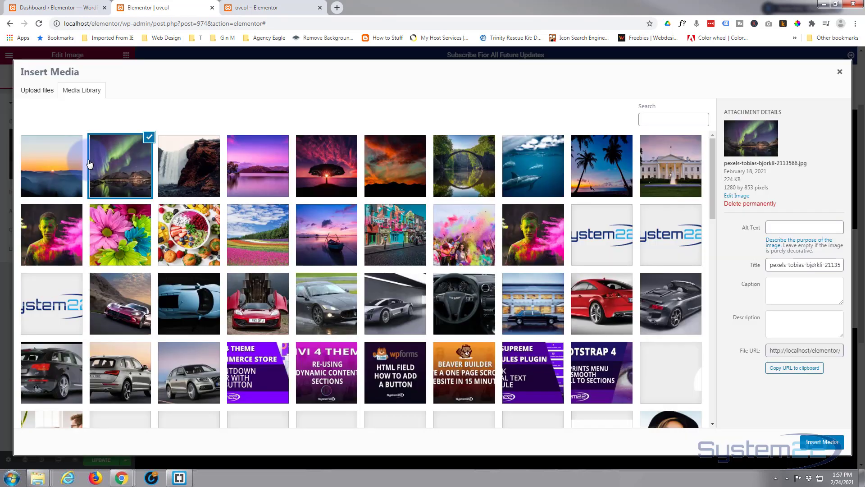
pyautogui.click(259, 174)
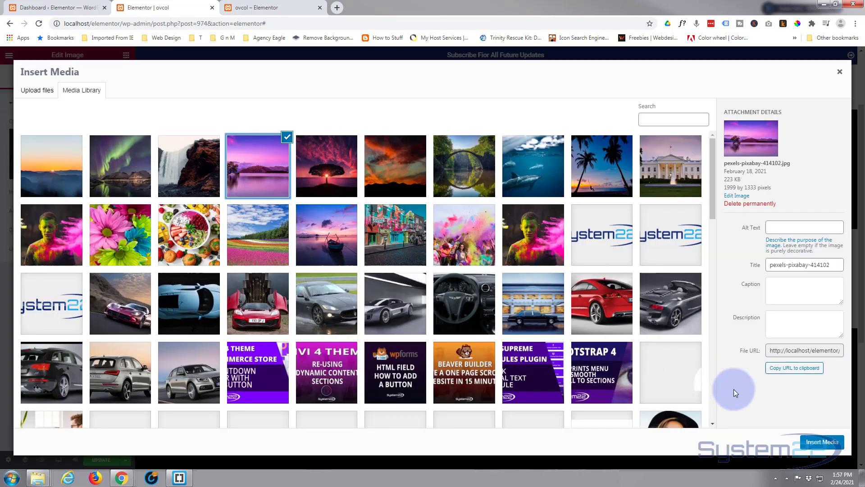
pyautogui.click(818, 442)
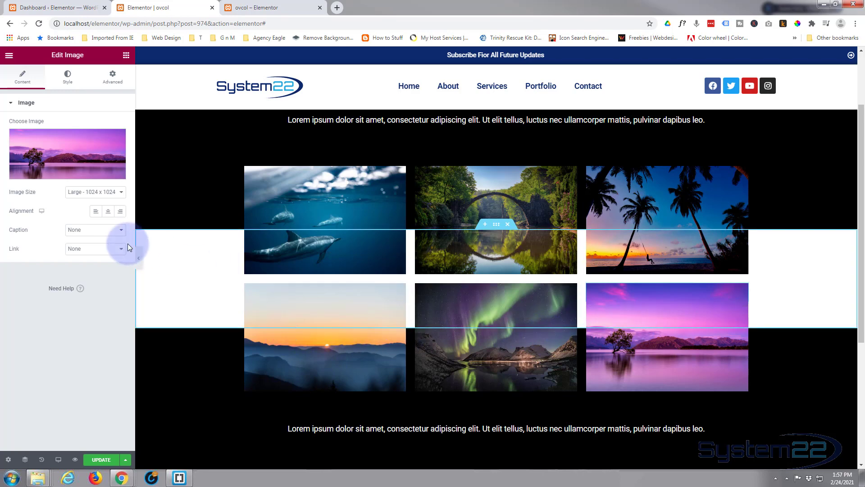
# Switch the purple lake image's Advanced margin settings to the Mobile device preview
pyautogui.click(109, 76)
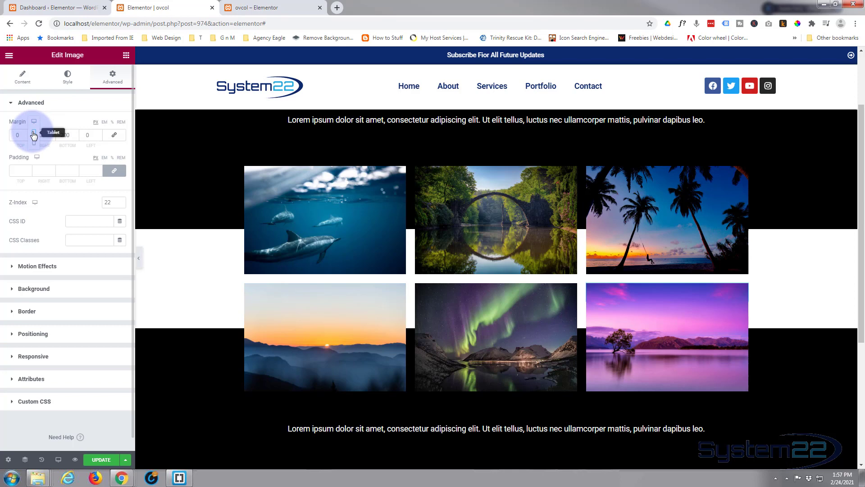
pyautogui.click(34, 134)
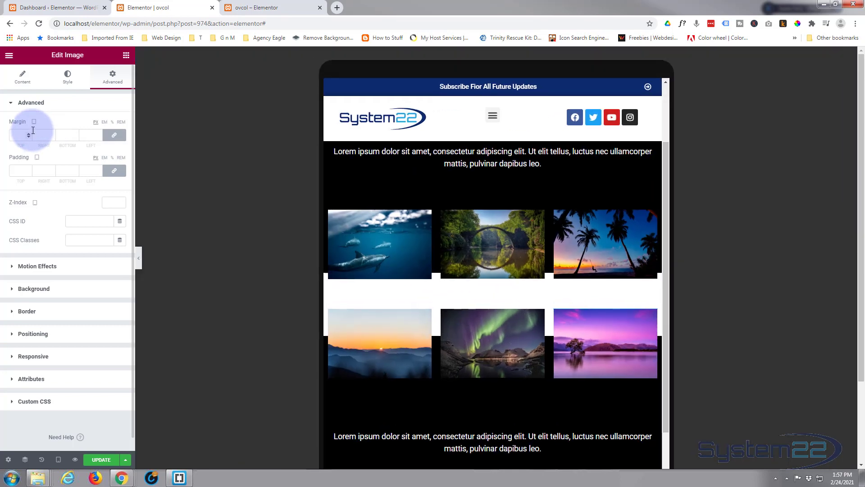
pyautogui.click(36, 122)
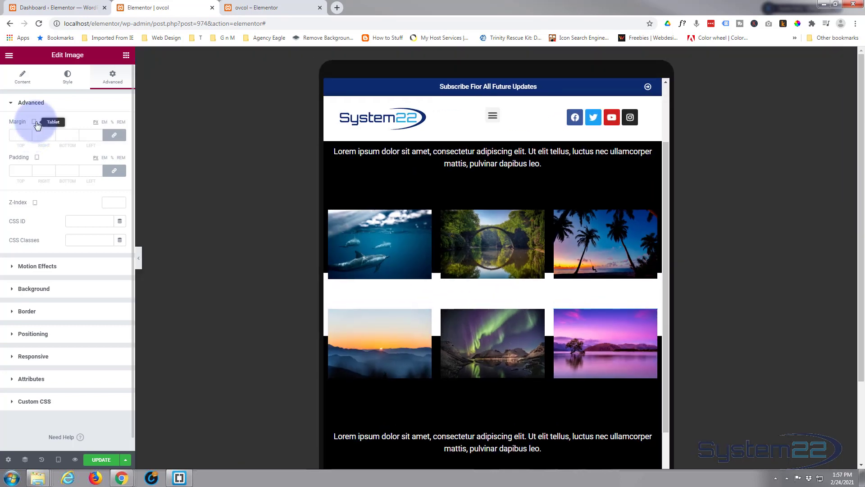
pyautogui.click(34, 133)
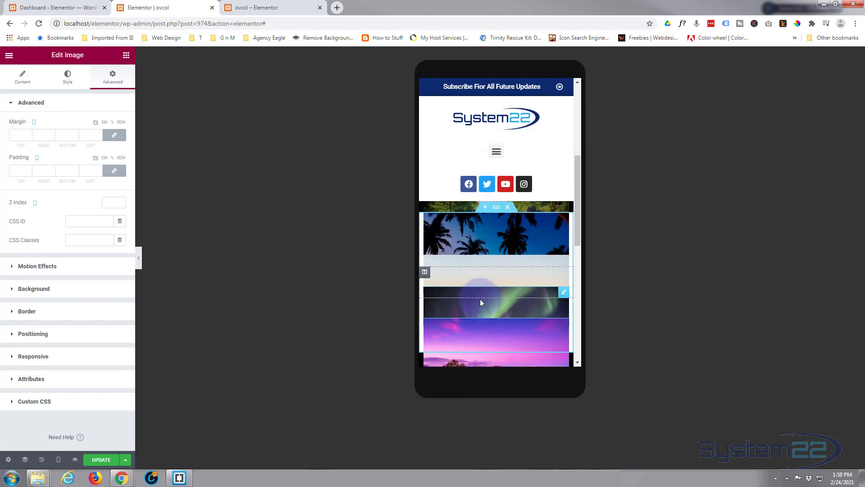
# Set the purple lake image's mobile bottom margin to 0
pyautogui.click(70, 112)
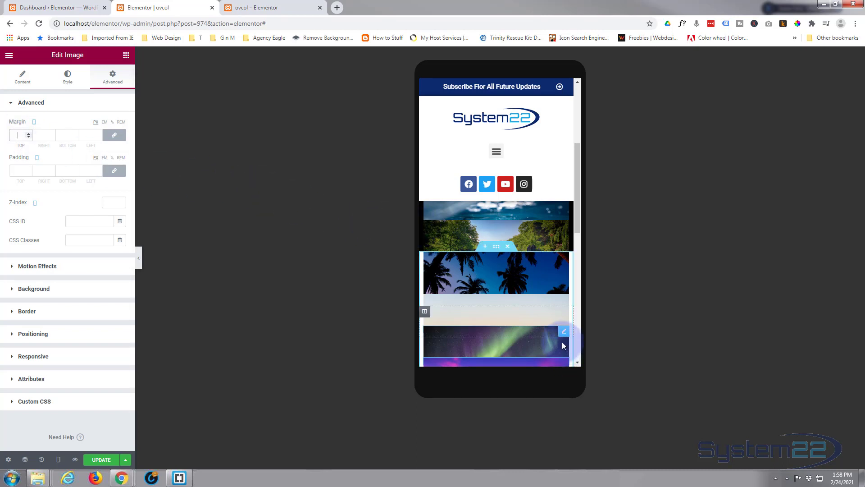
pyautogui.scroll(-5, 562, 342)
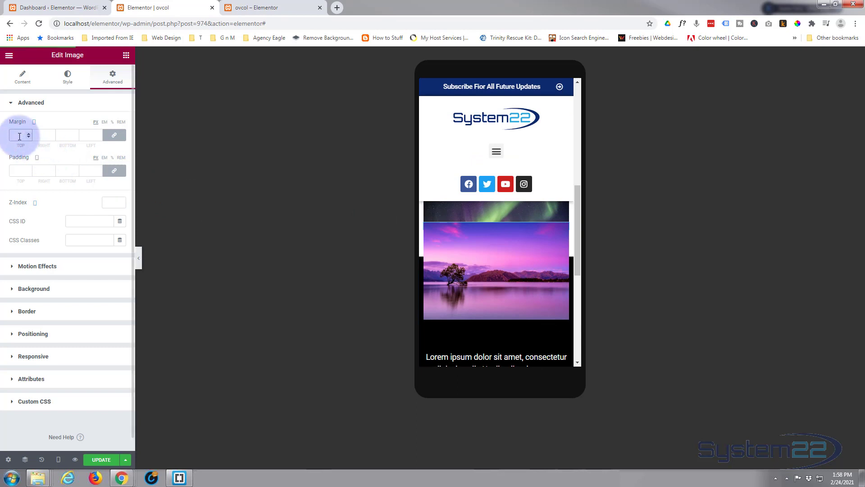
pyautogui.click(58, 132)
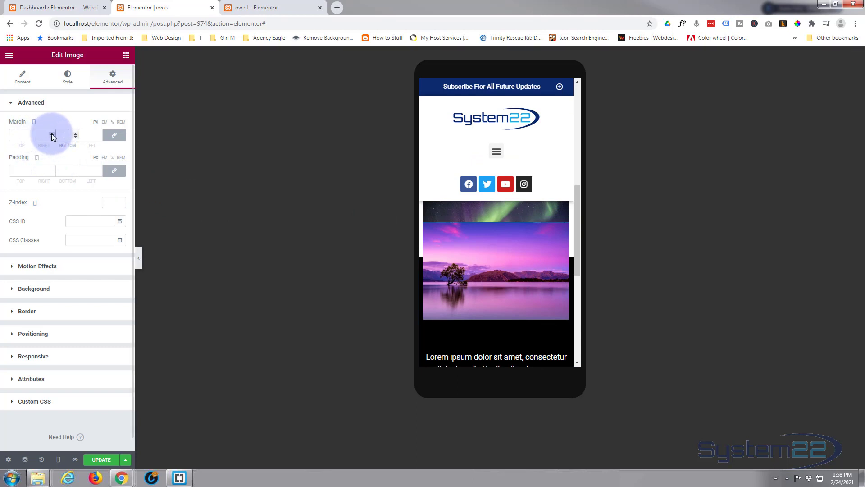
pyautogui.write('0')
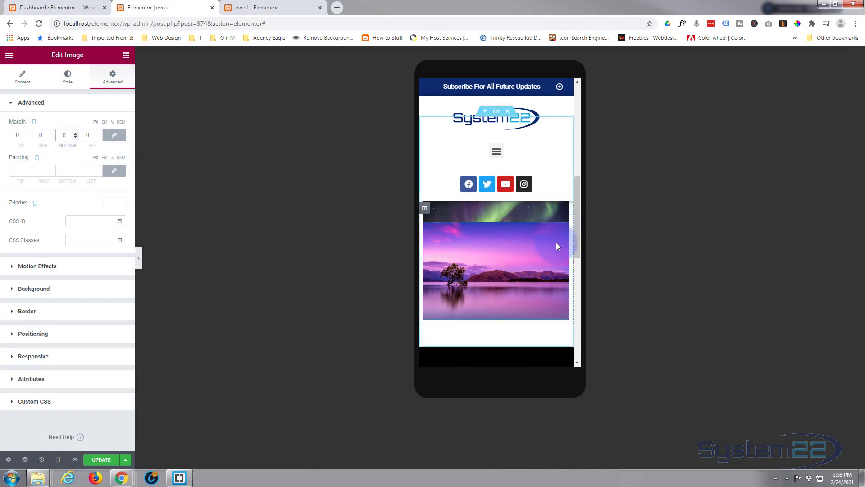
# Zero the mobile margins of the aurora and palm-tree images
pyautogui.click(564, 210)
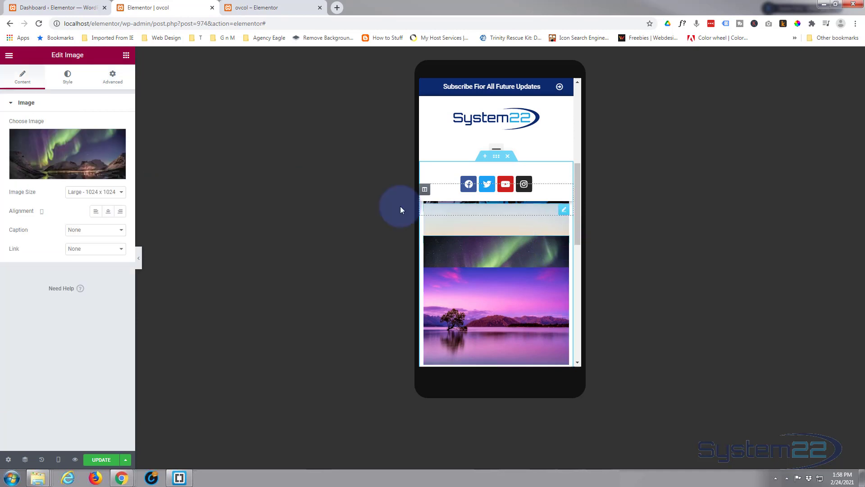
pyautogui.click(113, 78)
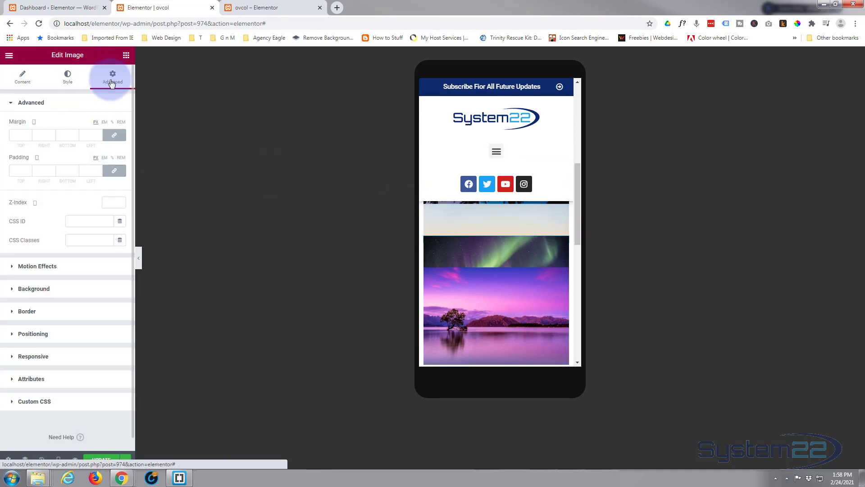
pyautogui.click(18, 135)
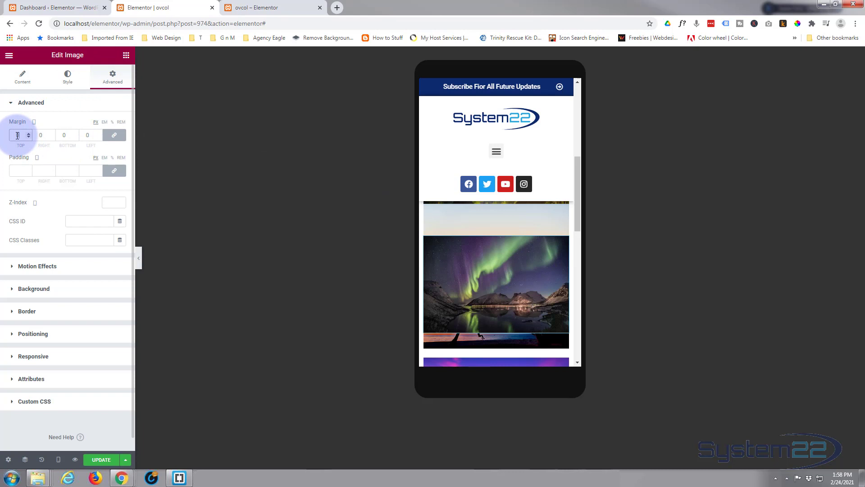
pyautogui.click(544, 344)
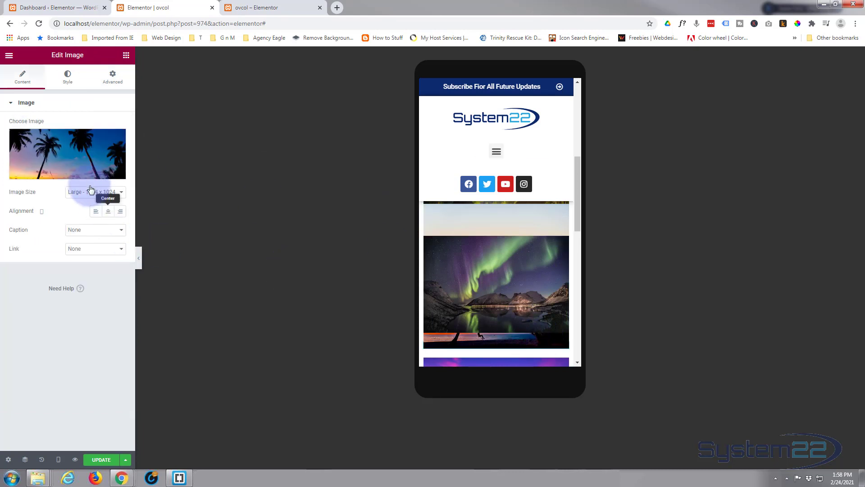
pyautogui.click(108, 83)
pyautogui.click(14, 134)
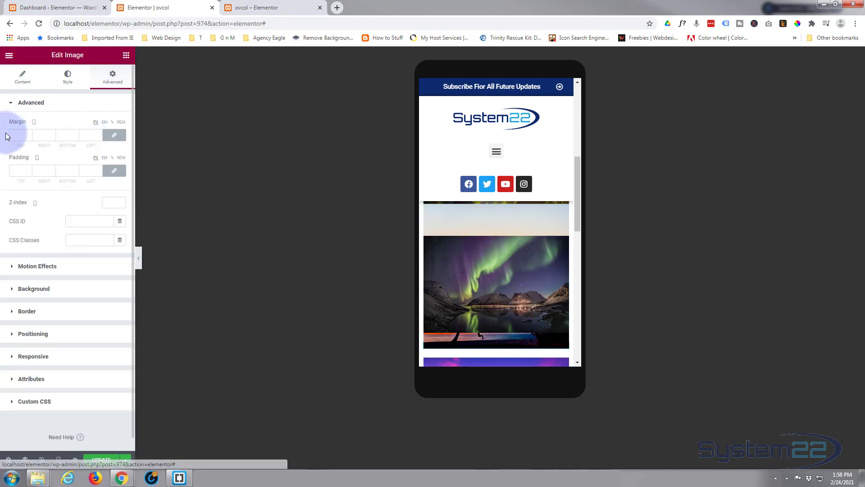
pyautogui.write('0')
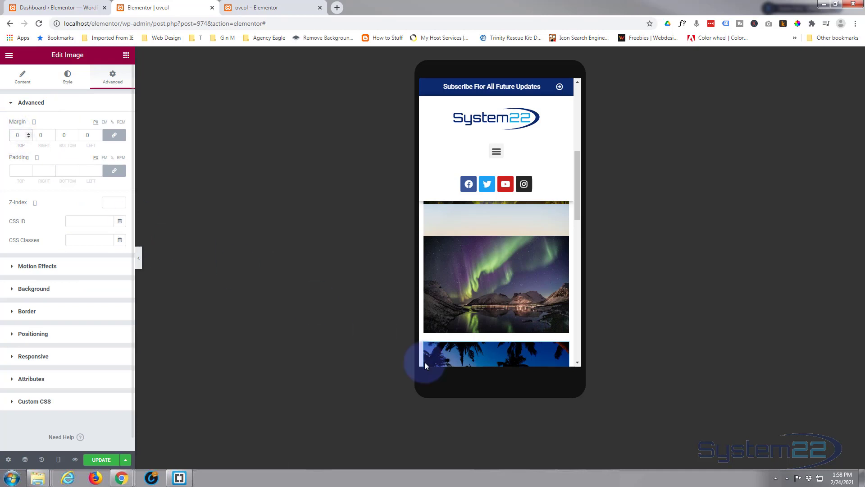
# Switch the editor preview back to Desktop width
pyautogui.scroll(-2, 499, 299)
pyautogui.scroll(-2, 499, 300)
pyautogui.scroll(3, 499, 300)
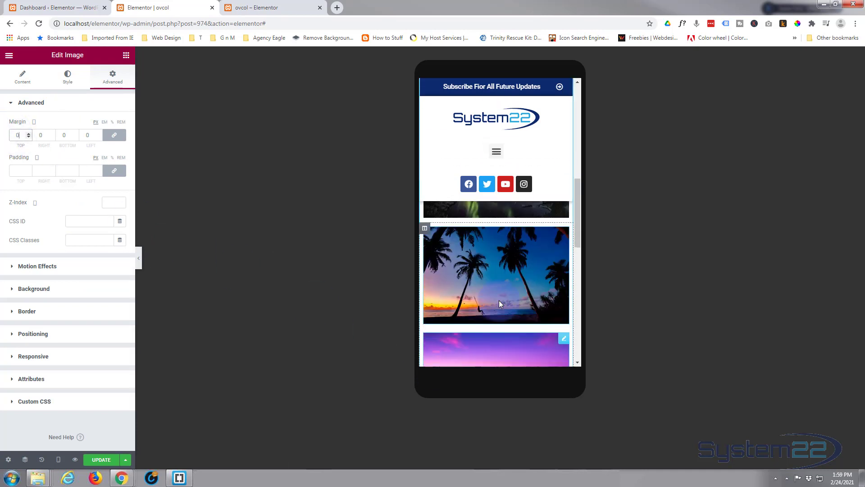
pyautogui.scroll(4, 499, 301)
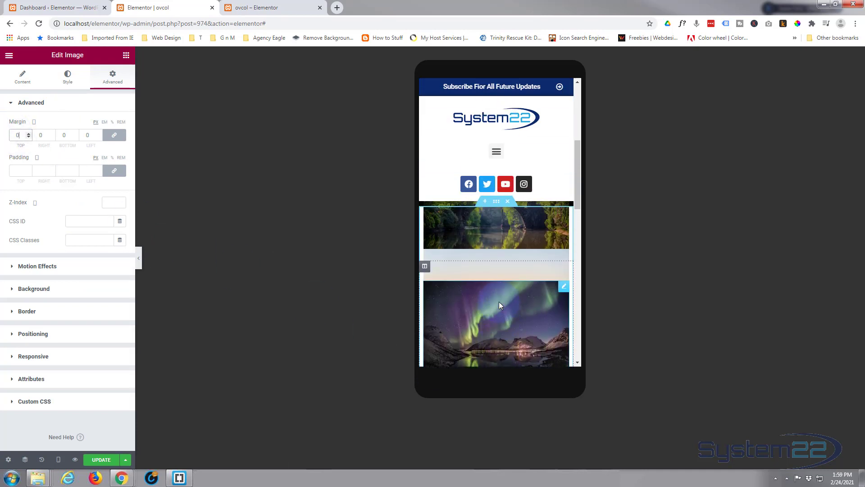
pyautogui.click(34, 122)
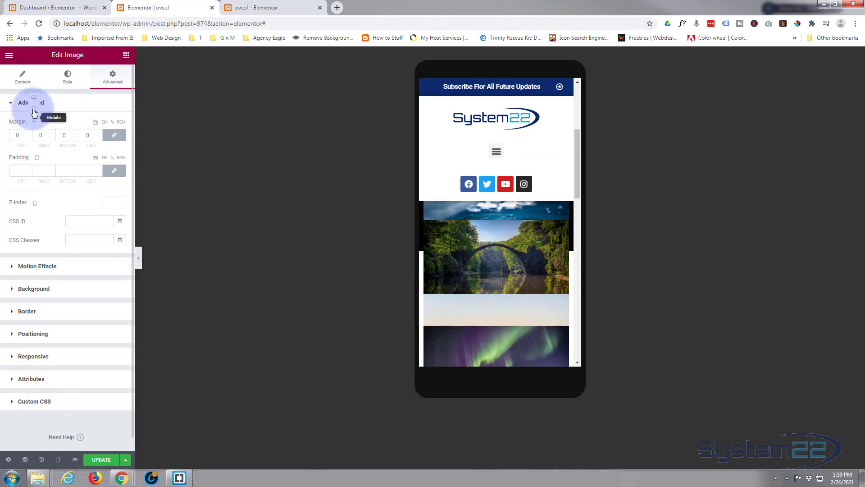
pyautogui.click(33, 98)
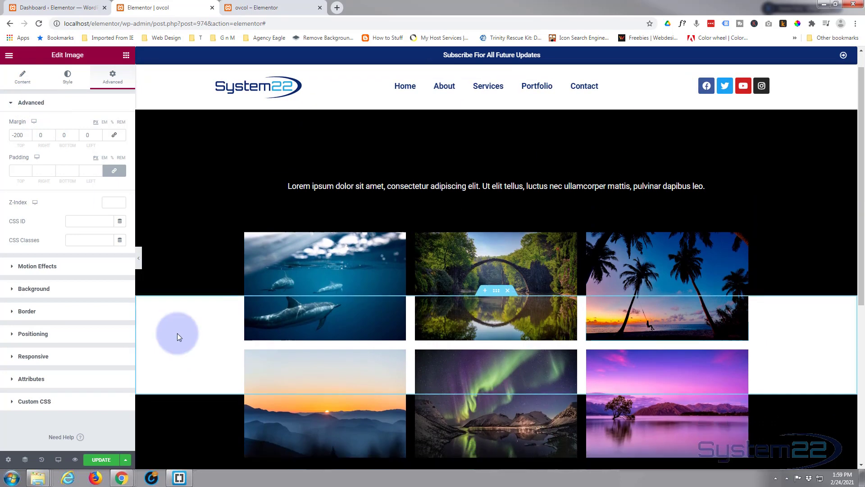
# Open the page's Preview Changes view in its own browser tab
pyautogui.scroll(-2, 177, 334)
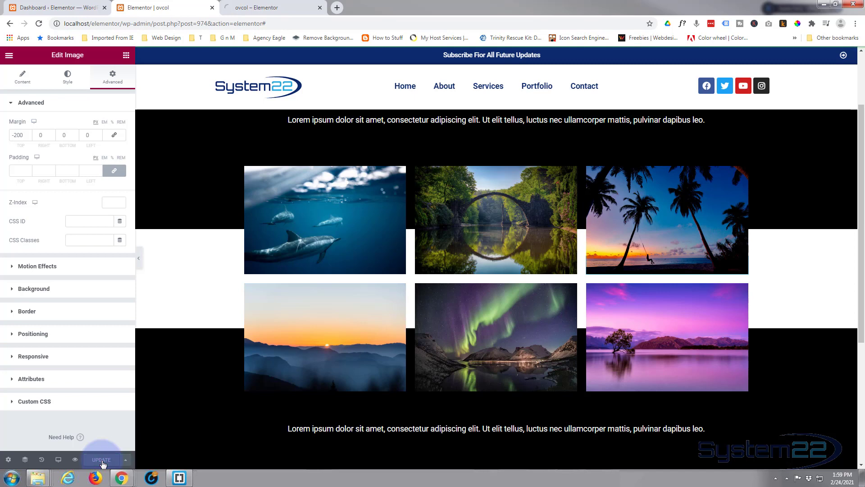
pyautogui.click(76, 460)
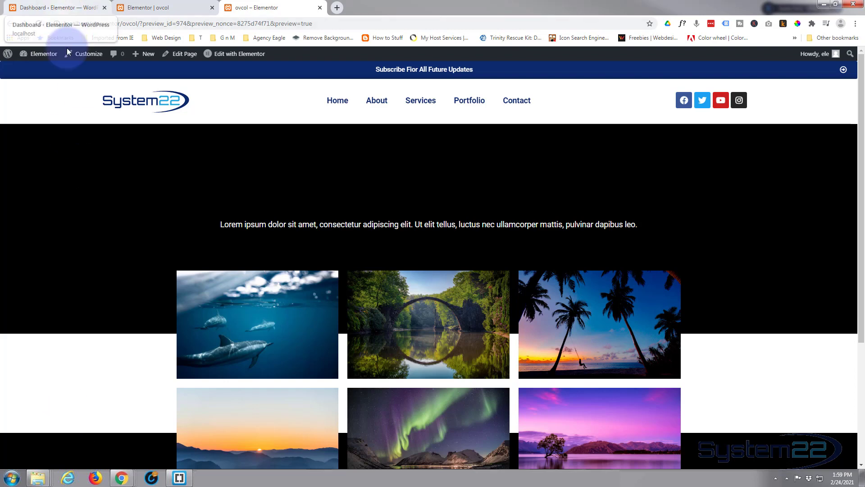
pyautogui.scroll(-2, 66, 158)
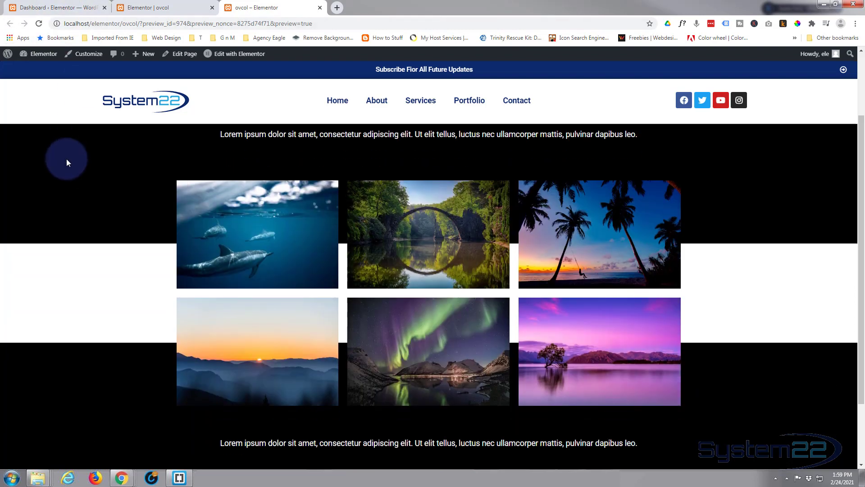